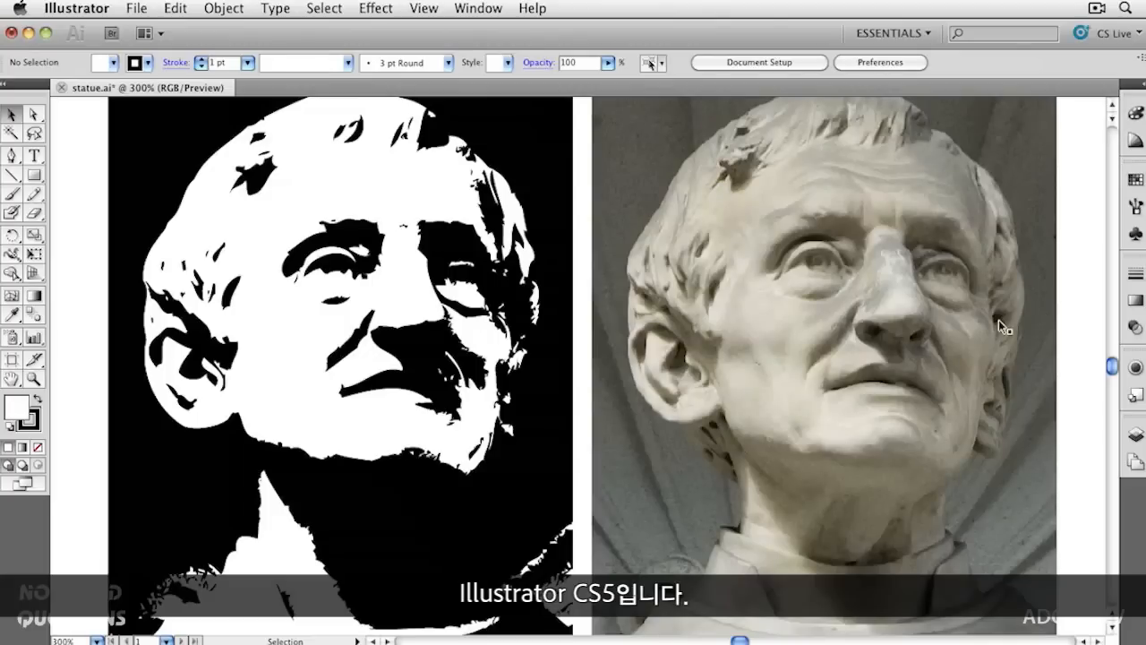
Step: Convert the statue photo beside the existing tracing into a black-and-white tracing using Live Trace with the default preset
{"action": "left_click", "coordinate": [917, 272]}
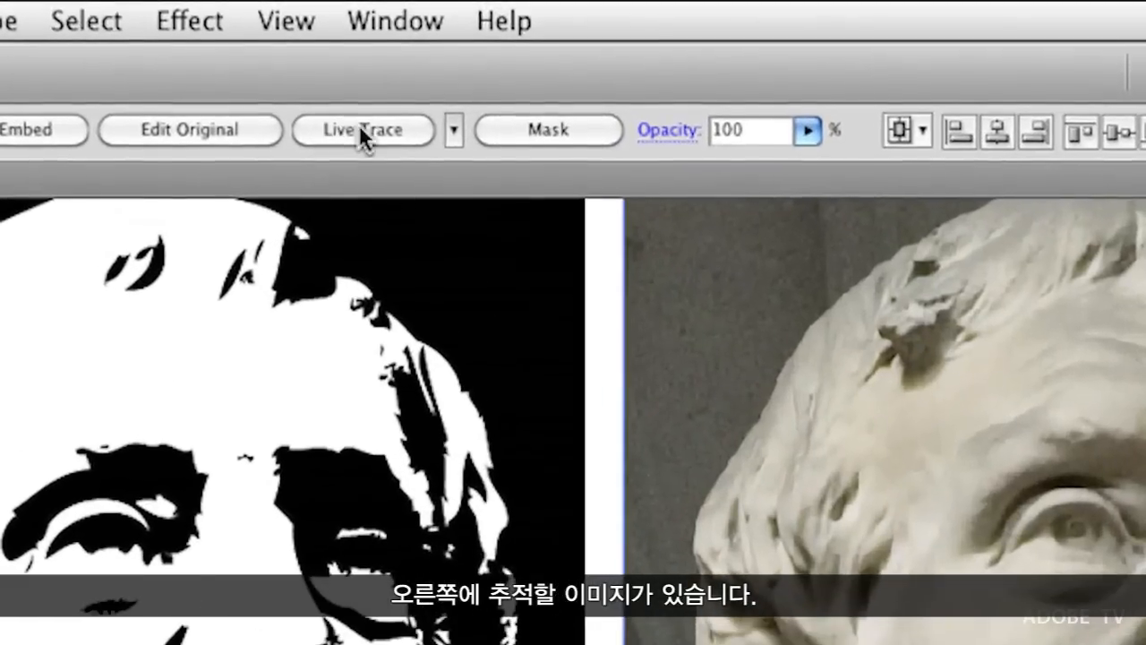
{"action": "left_click", "coordinate": [359, 125]}
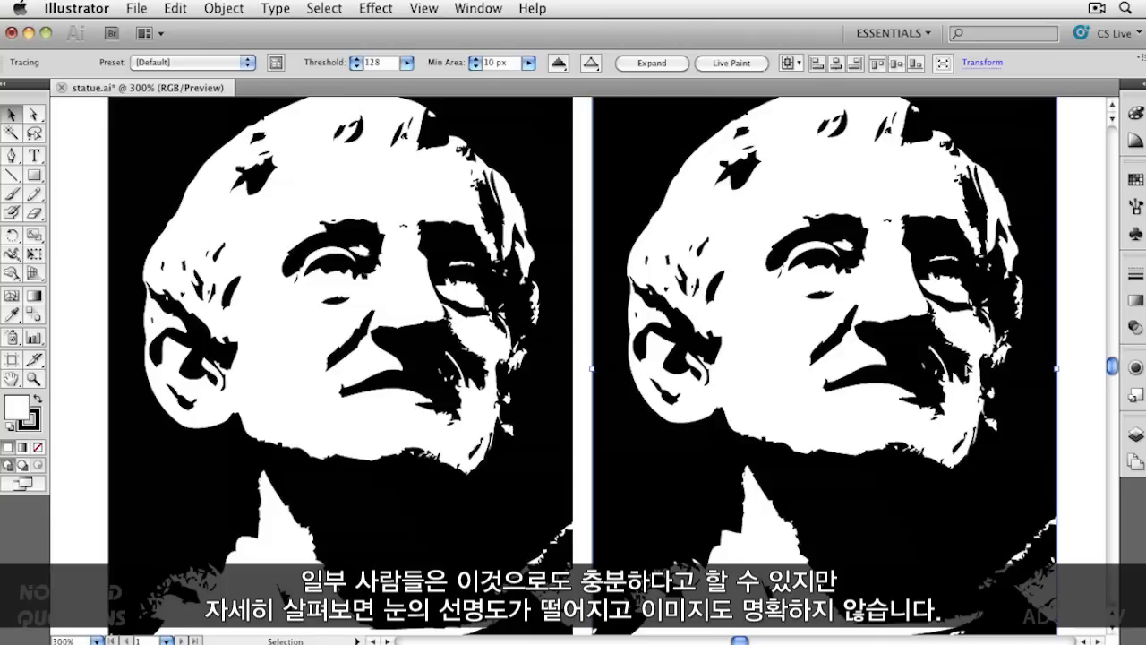
{"action": "left_click", "coordinate": [435, 290]}
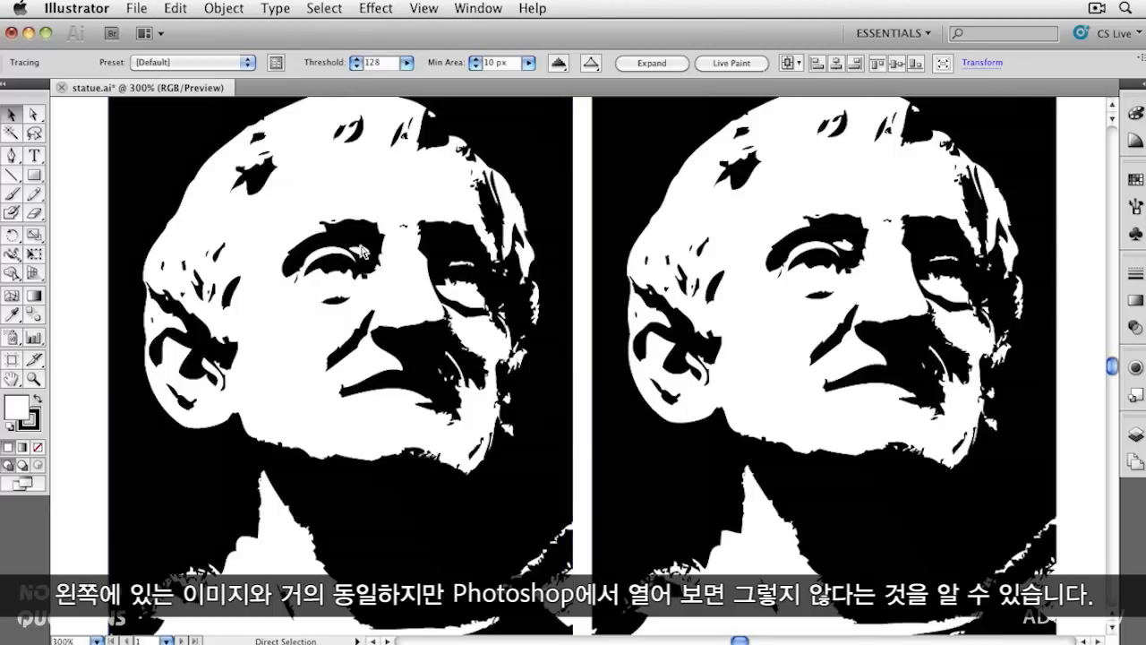
Step: Switch to Photoshop, make the smart blur layer visible and select it
{"action": "key", "text": "super+Tab"}
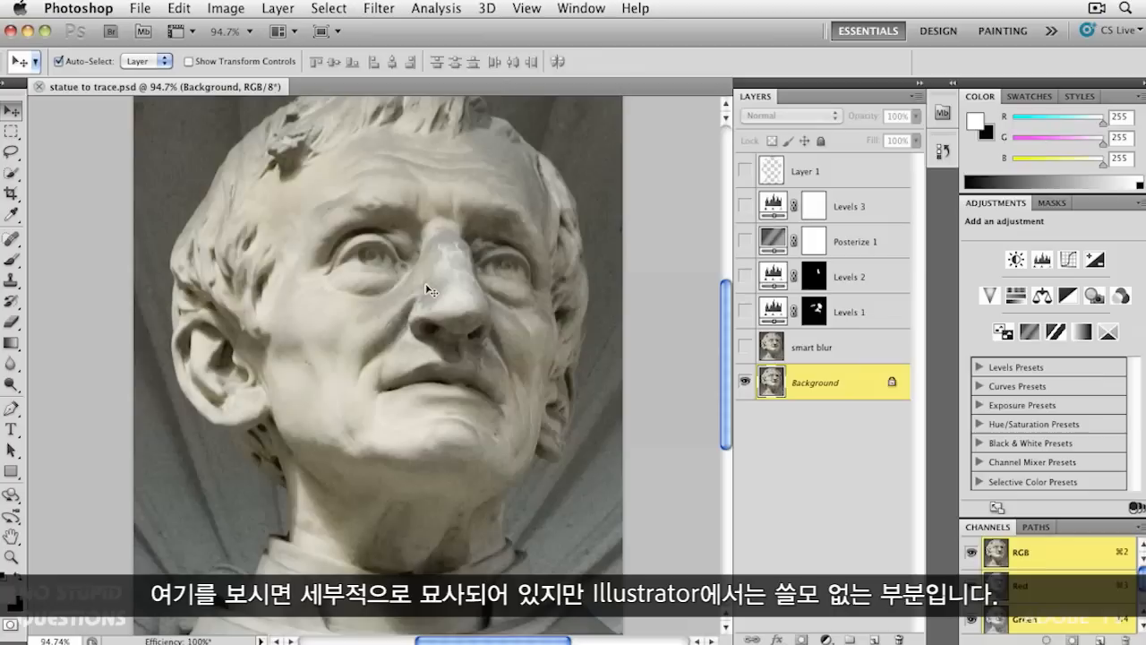
{"action": "left_click", "coordinate": [745, 347]}
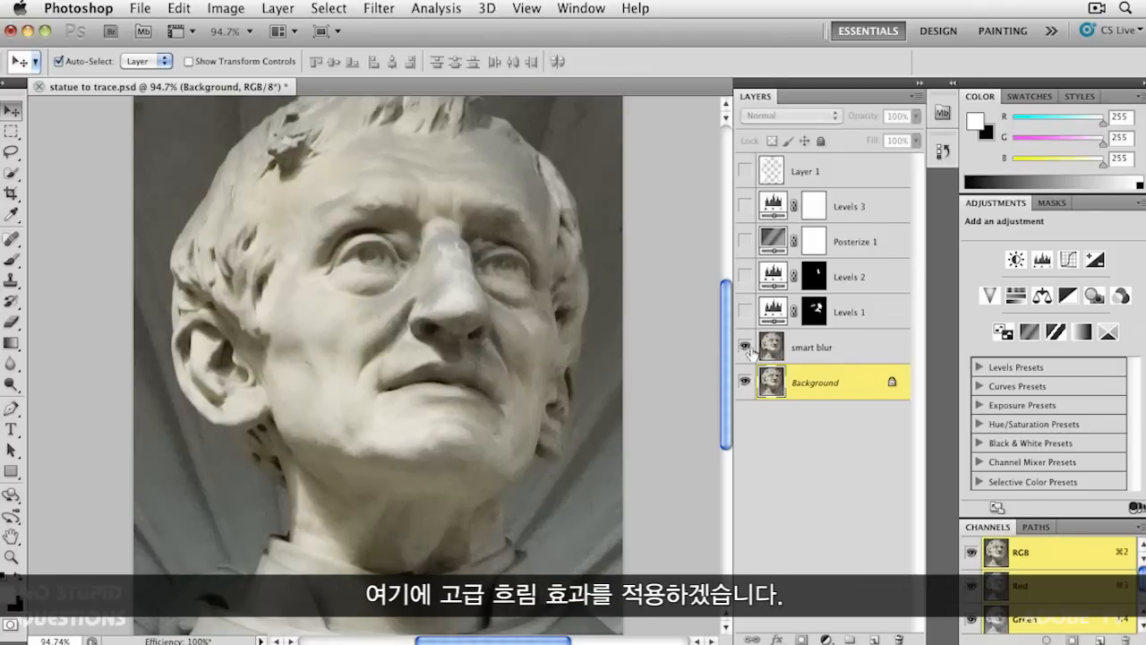
{"action": "left_click", "coordinate": [768, 349]}
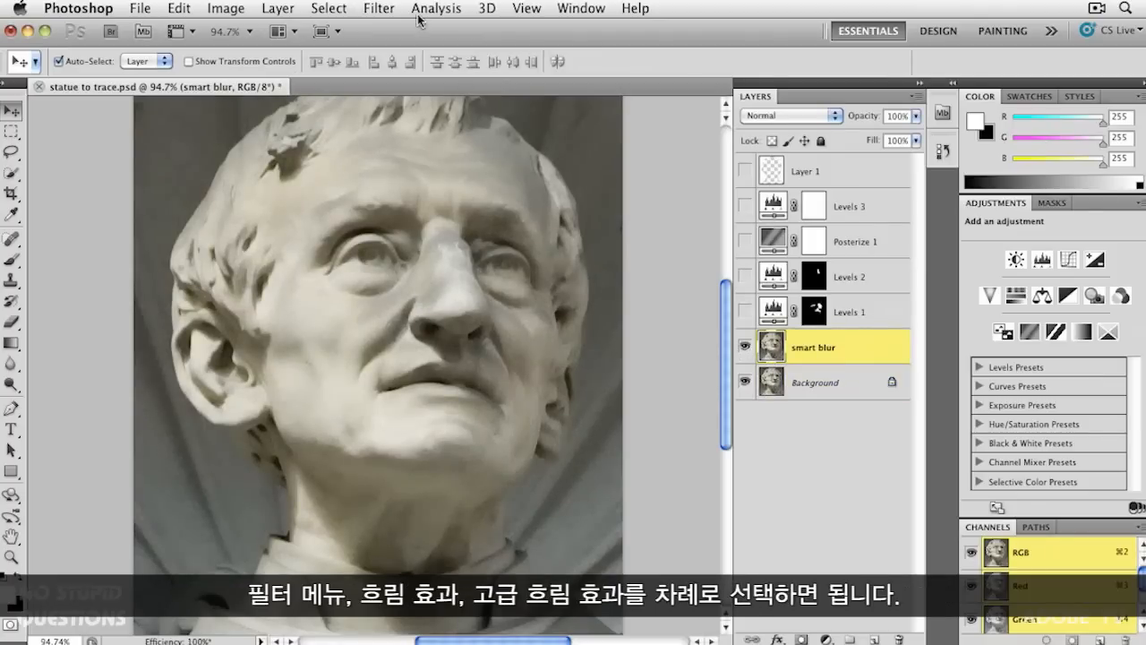
Step: Examine the Smart Blur filter's settings without applying them, and compare the statue with the smart blur layer hidden and shown
{"action": "left_click", "coordinate": [377, 9]}
{"action": "mouse_move", "coordinate": [405, 202]}
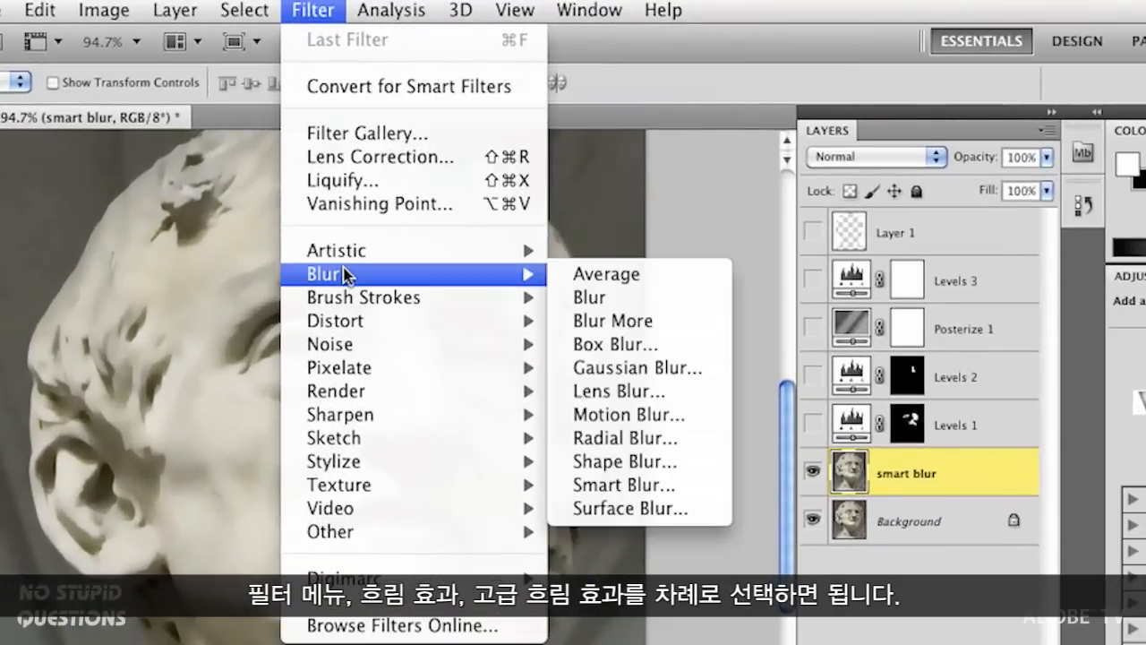
{"action": "left_click", "coordinate": [679, 484]}
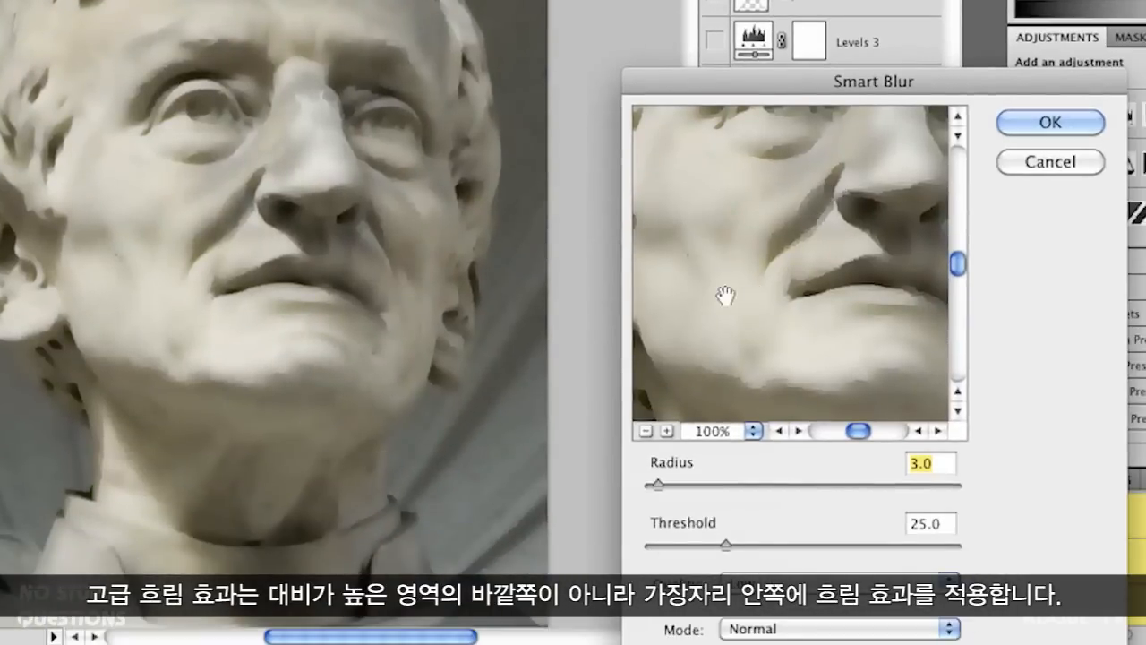
{"action": "left_click", "coordinate": [1039, 161]}
{"action": "left_click", "coordinate": [713, 234]}
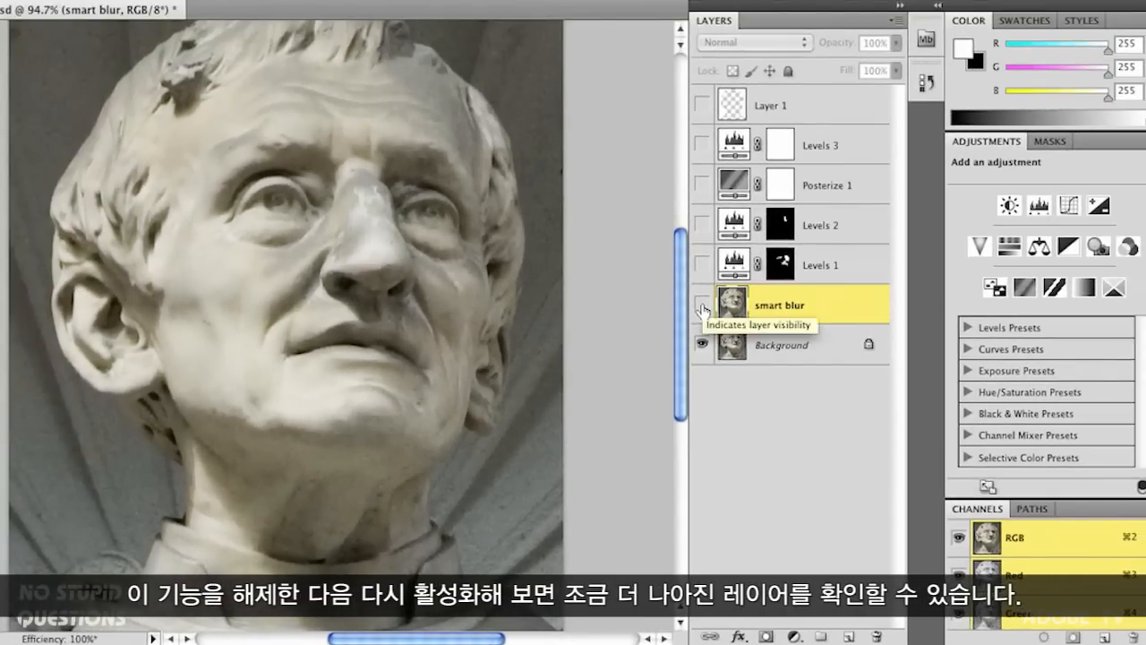
{"action": "left_click", "coordinate": [714, 237]}
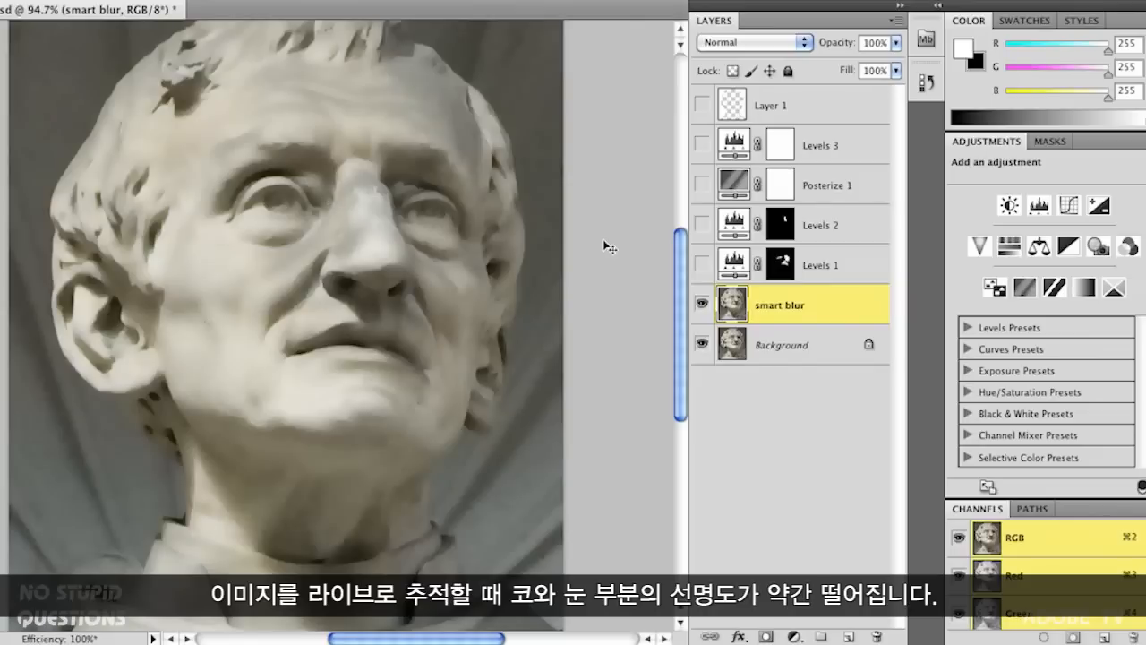
Step: Select the Levels 1 adjustment layer, review the available adjustment types and turn on the layer's visibility
{"action": "left_click", "coordinate": [734, 265]}
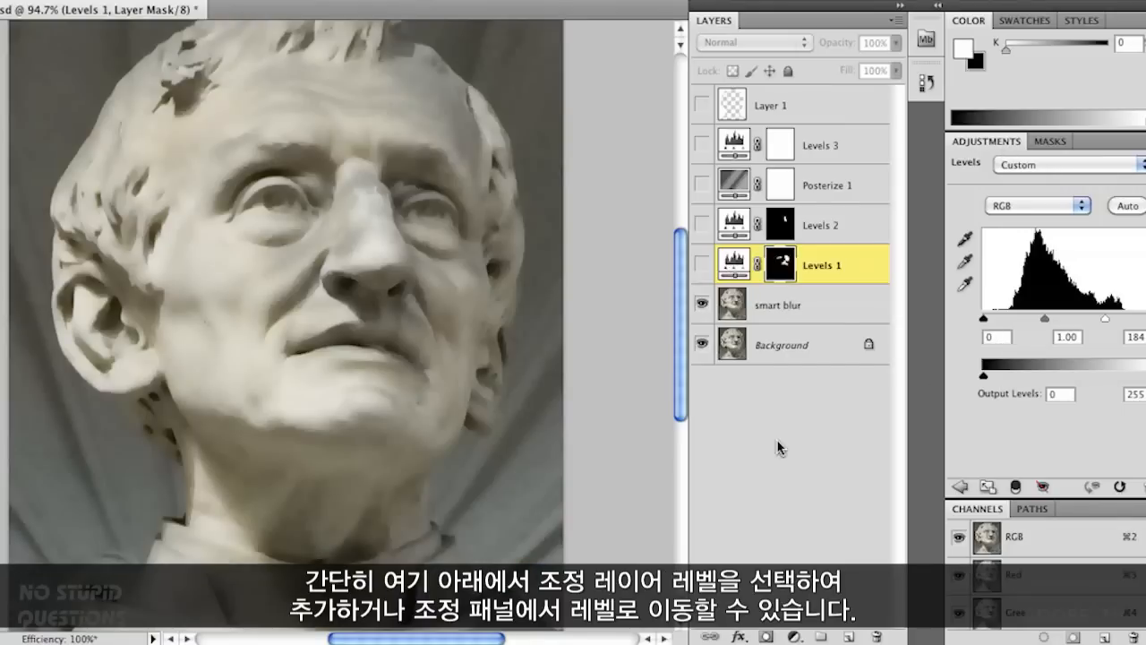
{"action": "left_click", "coordinate": [794, 637]}
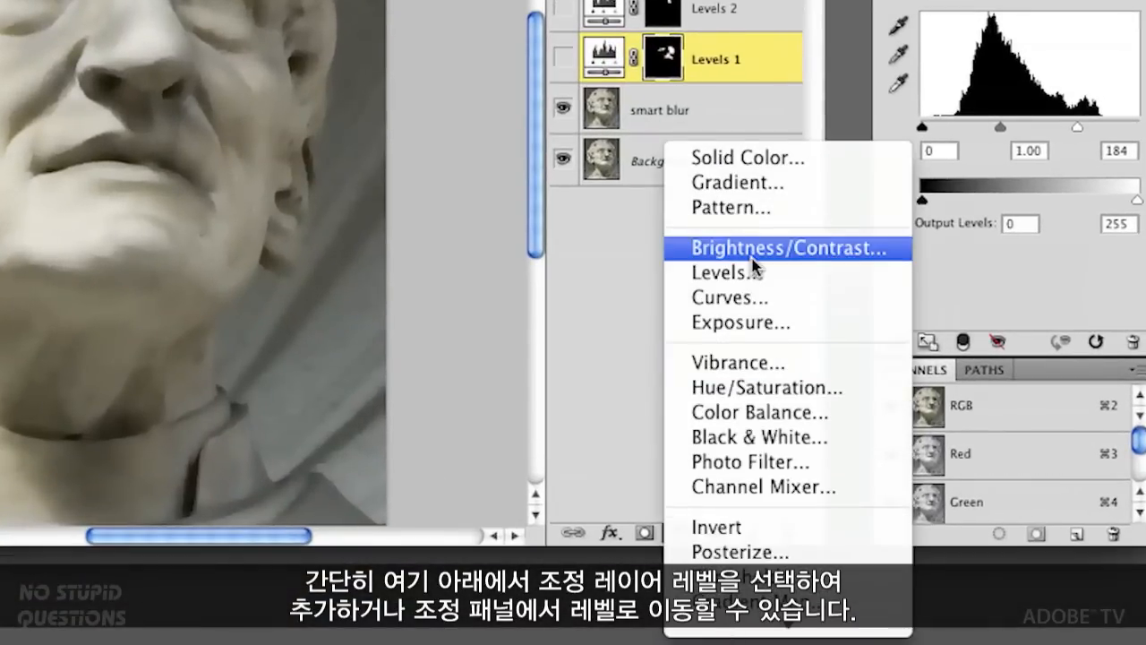
{"action": "left_click", "coordinate": [631, 291]}
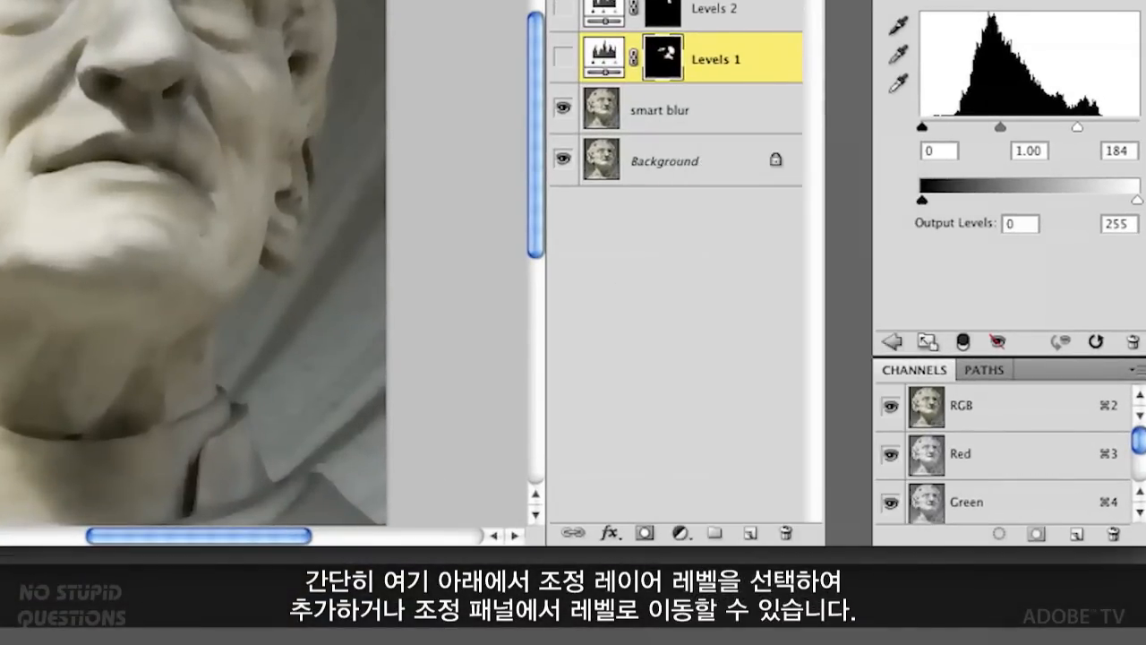
{"action": "left_click", "coordinate": [892, 341]}
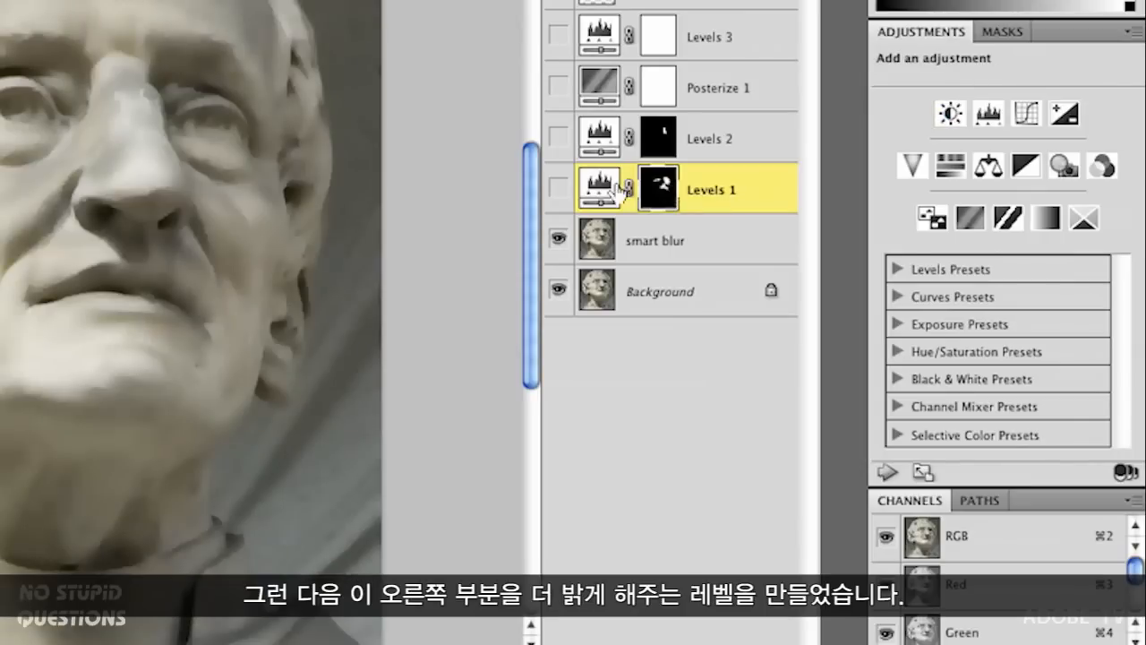
{"action": "left_click", "coordinate": [559, 190]}
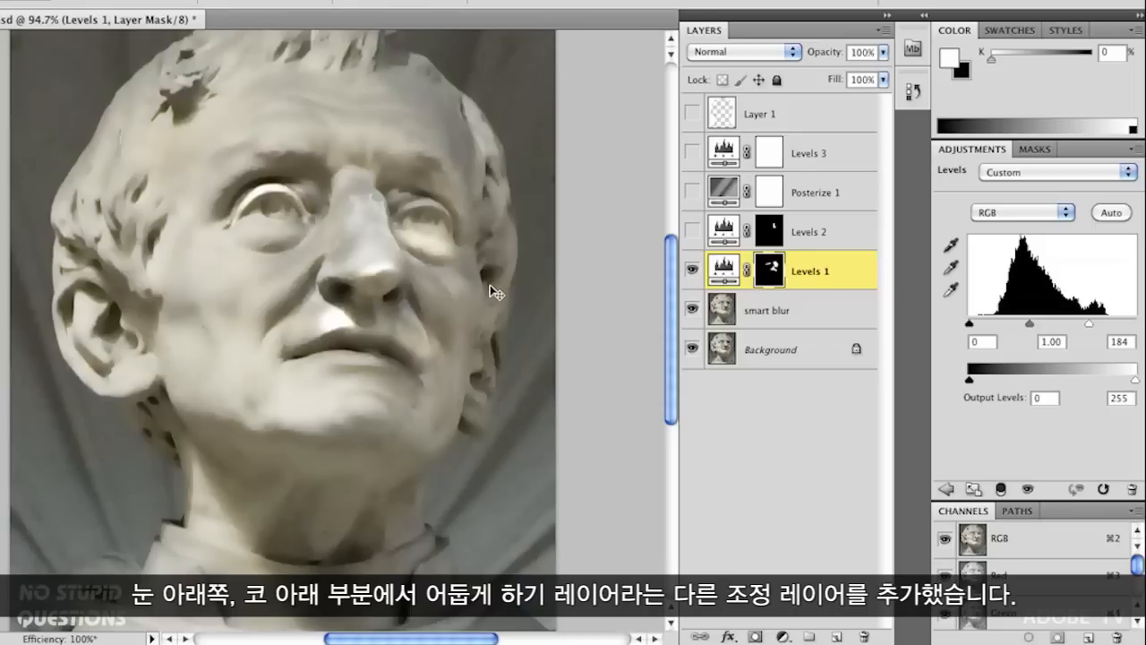
Step: Select the Levels 2 adjustment layer and turn on its visibility, comparing the nose with the layer hidden and shown
{"action": "left_click", "coordinate": [725, 231]}
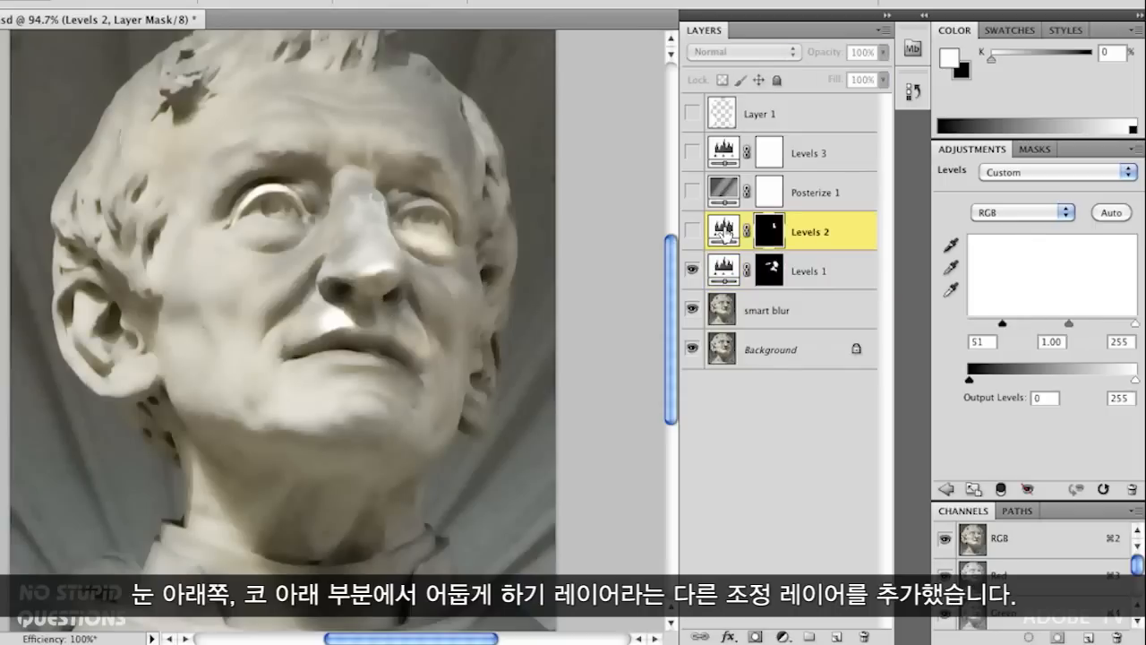
{"action": "left_click", "coordinate": [694, 235]}
{"action": "left_click", "coordinate": [694, 234]}
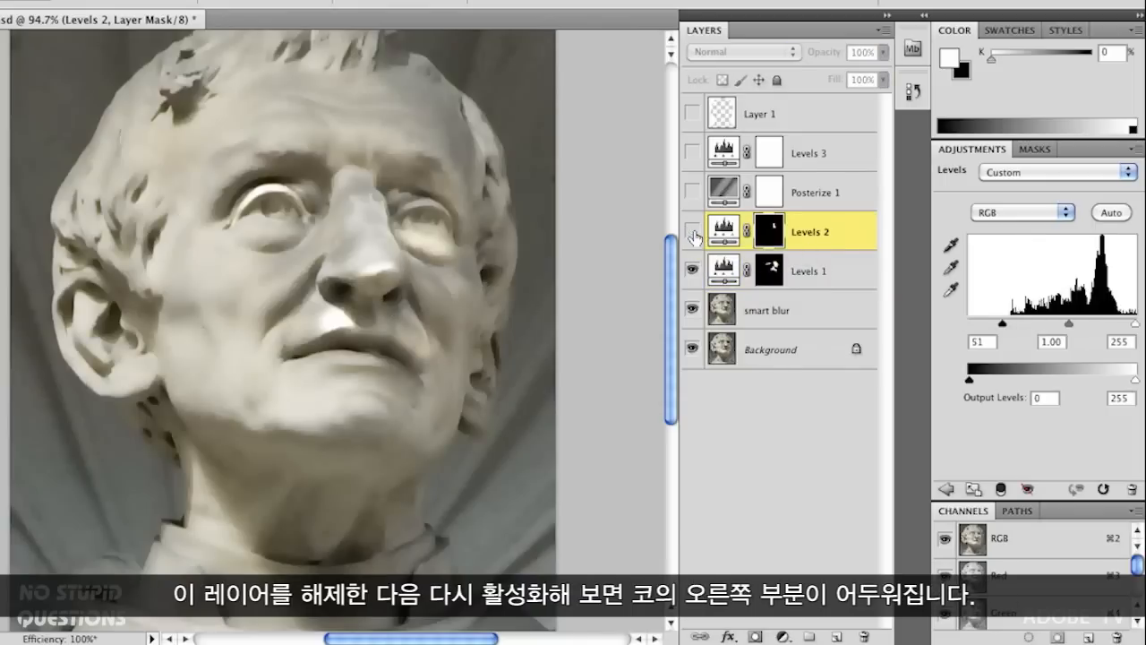
{"action": "left_click", "coordinate": [694, 235]}
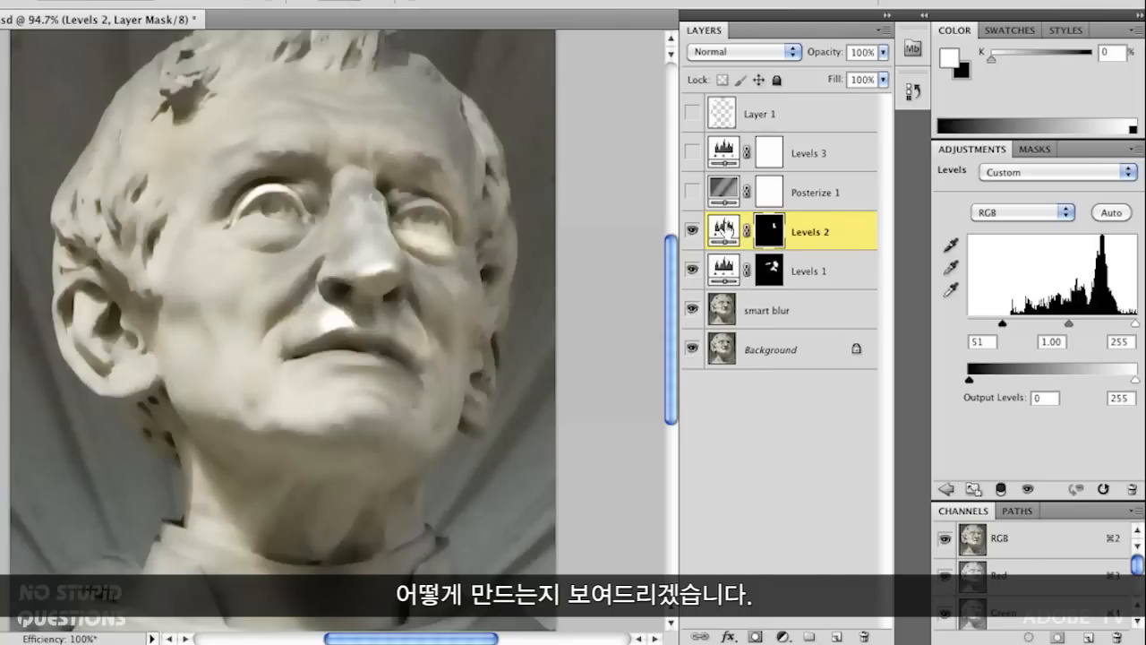
Step: Display the Levels 1 layer mask on its own to examine its painted areas, and return to the normal image view
{"action": "left_click", "coordinate": [725, 228]}
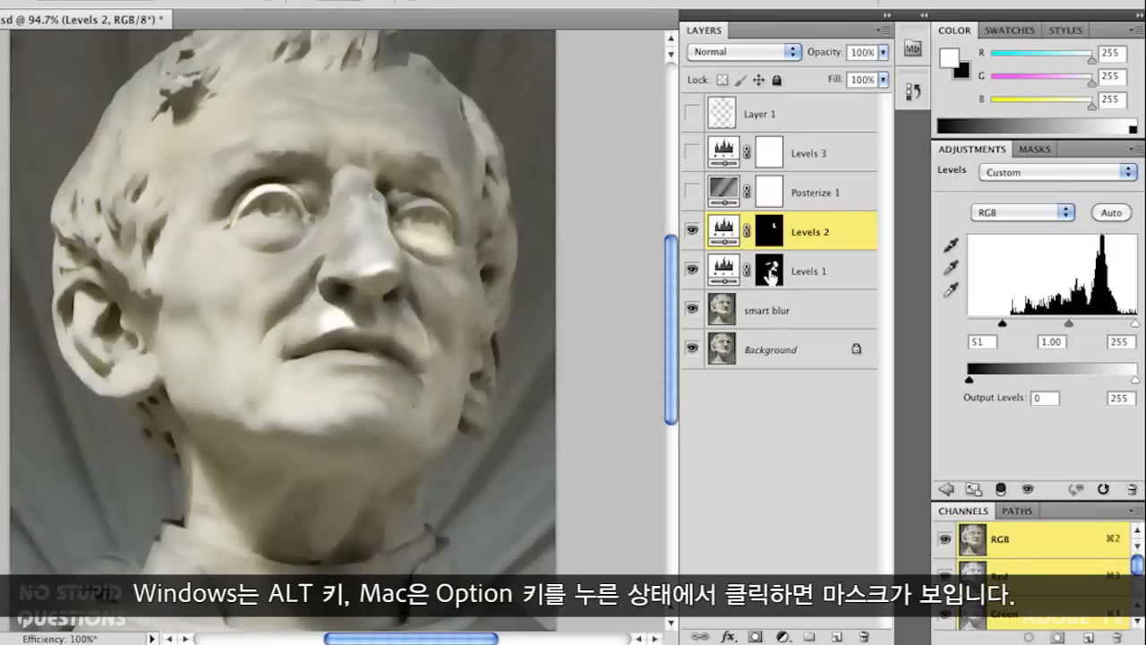
{"action": "left_click", "coordinate": [770, 271], "text": "alt"}
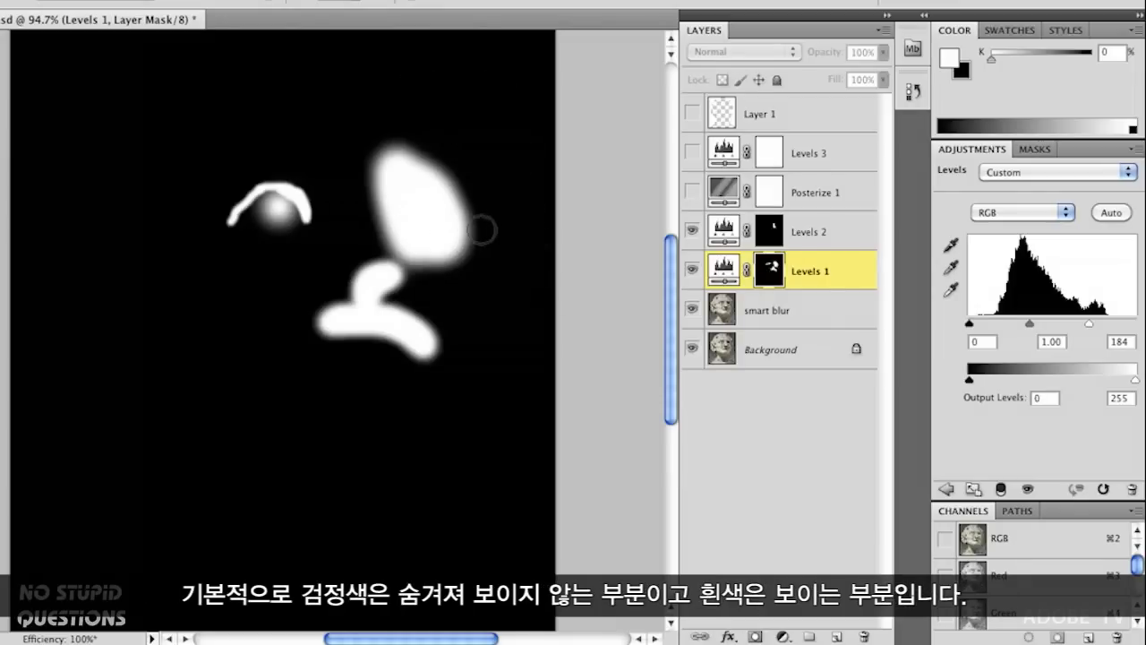
{"action": "left_click", "coordinate": [775, 271], "text": "alt"}
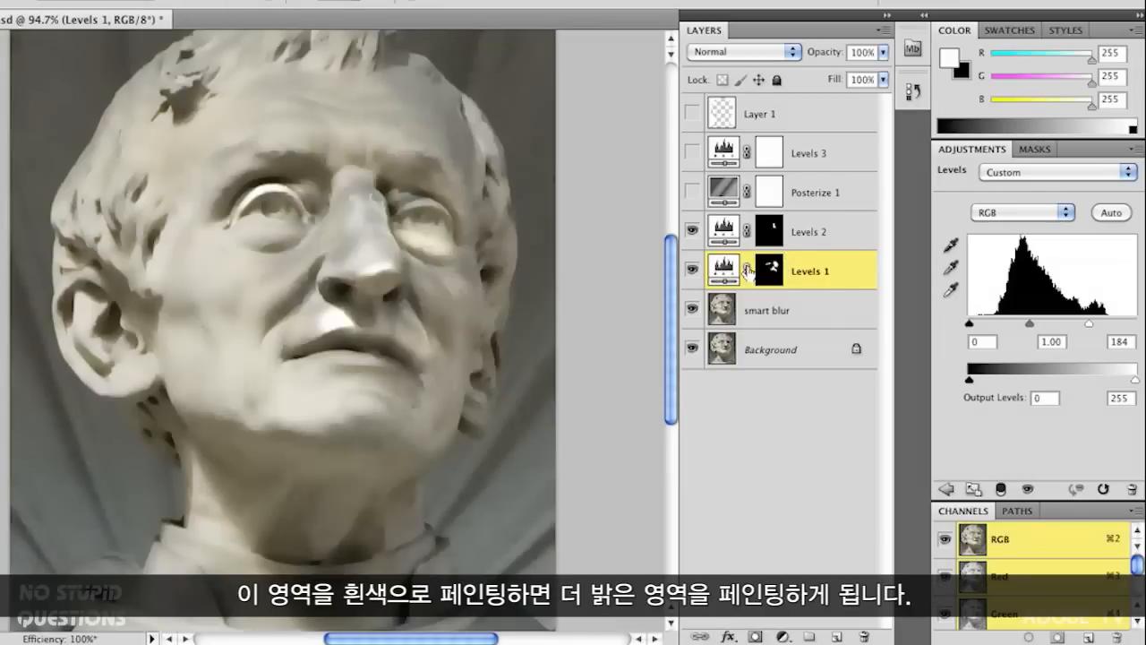
Step: Try brushing white on the Levels 1 mask from below the nose across the cheek, and undo the stroke
{"action": "left_click", "coordinate": [762, 271]}
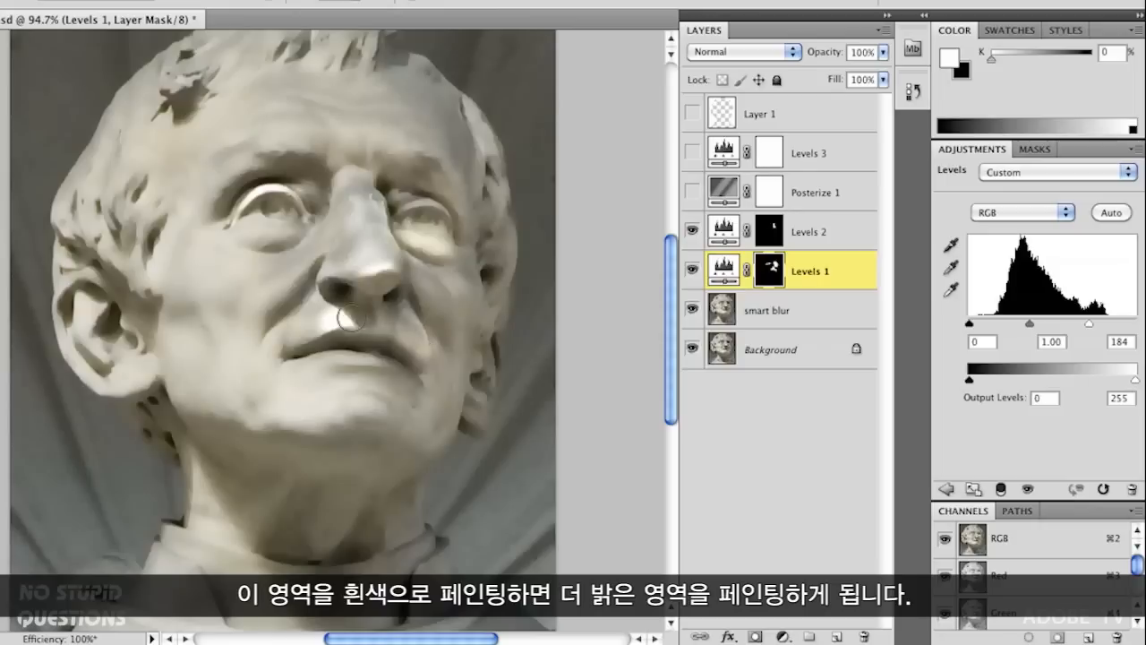
{"action": "mouse_move", "coordinate": [369, 301]}
{"action": "left_mouse_down"}
{"action": "mouse_move", "coordinate": [315, 193]}
{"action": "mouse_move", "coordinate": [294, 265]}
{"action": "mouse_move", "coordinate": [267, 216]}
{"action": "mouse_move", "coordinate": [204, 287]}
{"action": "left_mouse_up"}
{"action": "key", "text": "super+z"}
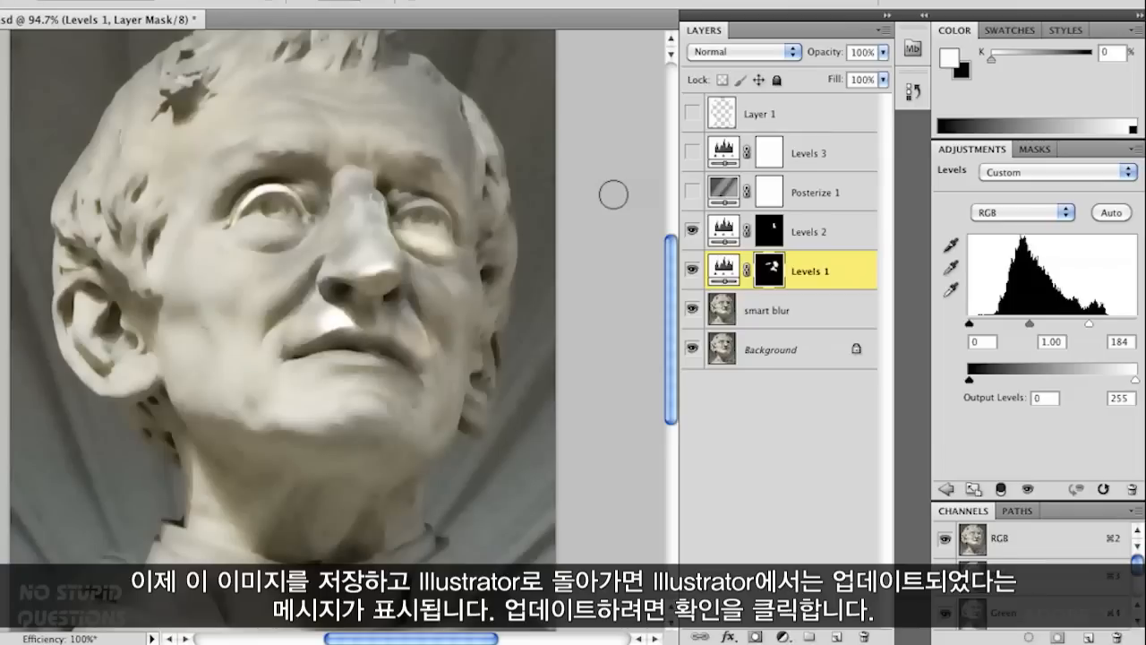
Step: Switch to Illustrator and update the modified linked statue image
{"action": "key", "text": "super+Tab"}
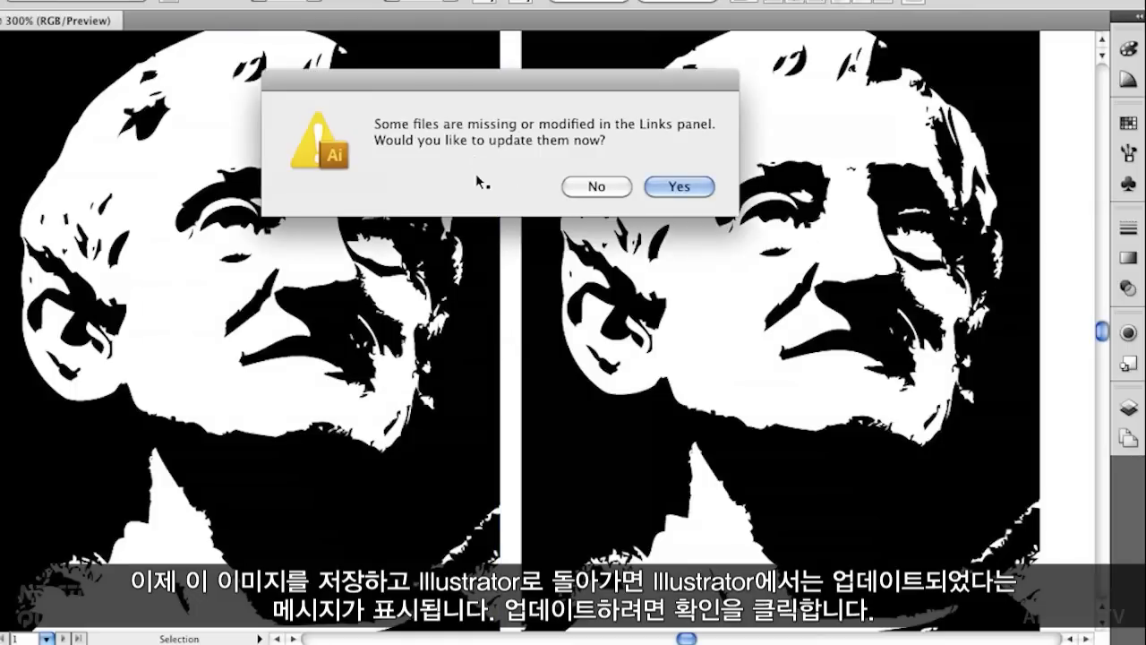
{"action": "left_click", "coordinate": [679, 187]}
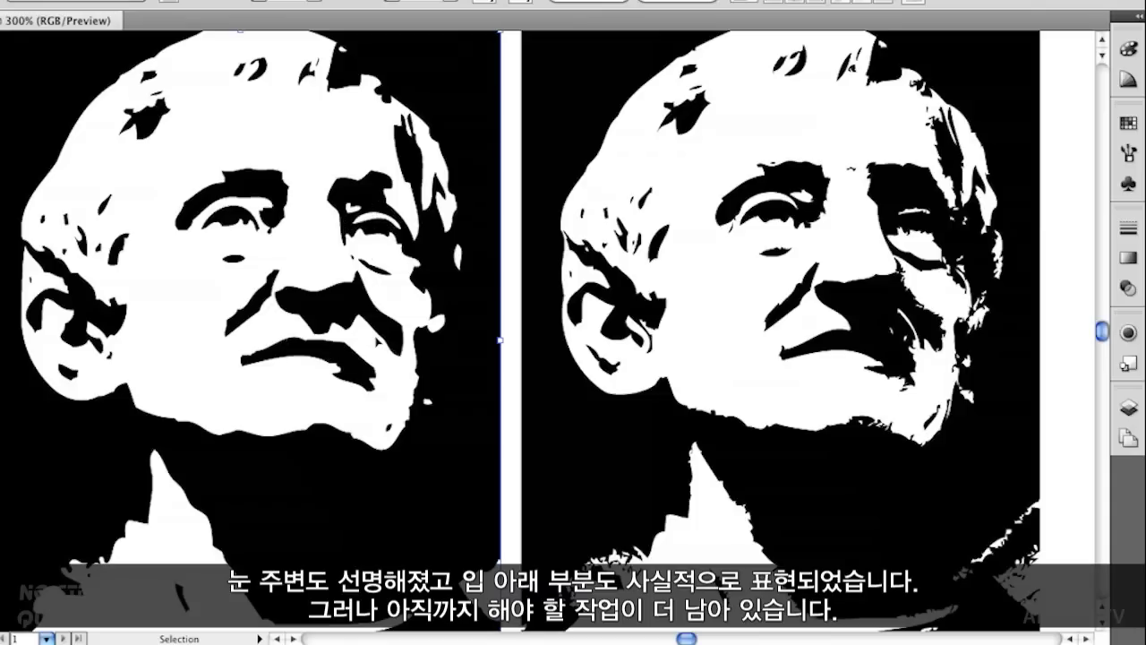
{"action": "key", "text": "a"}
Step: Switch to Photoshop and make the Posterize 1 adjustment layer visible
{"action": "key", "text": "super+Tab"}
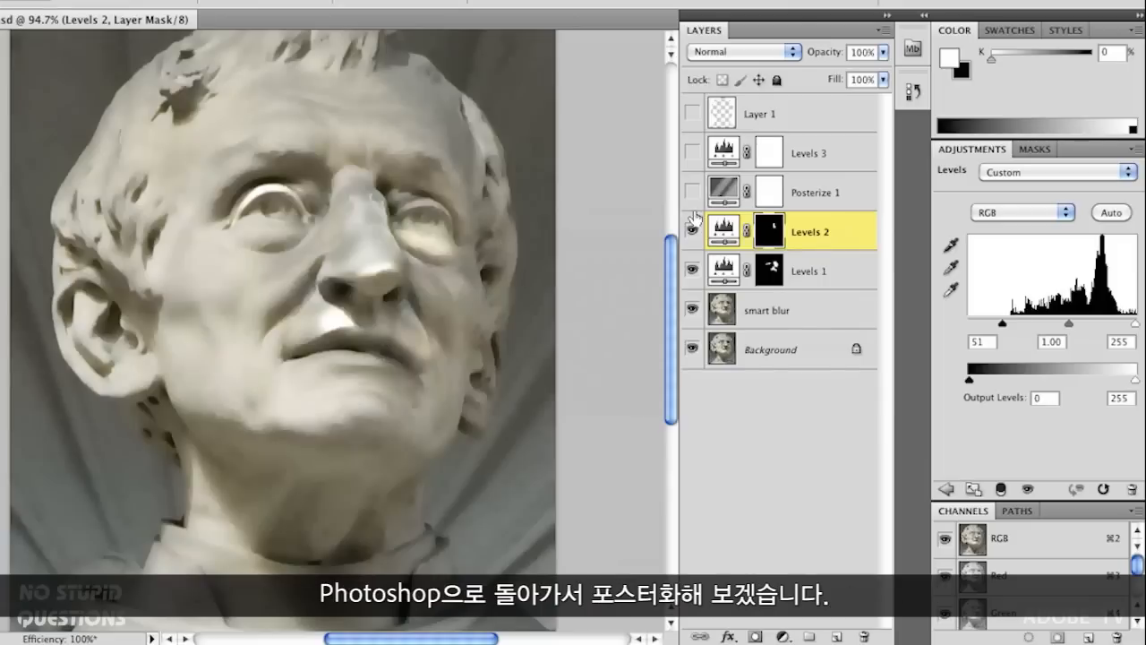
{"action": "left_click", "coordinate": [692, 192]}
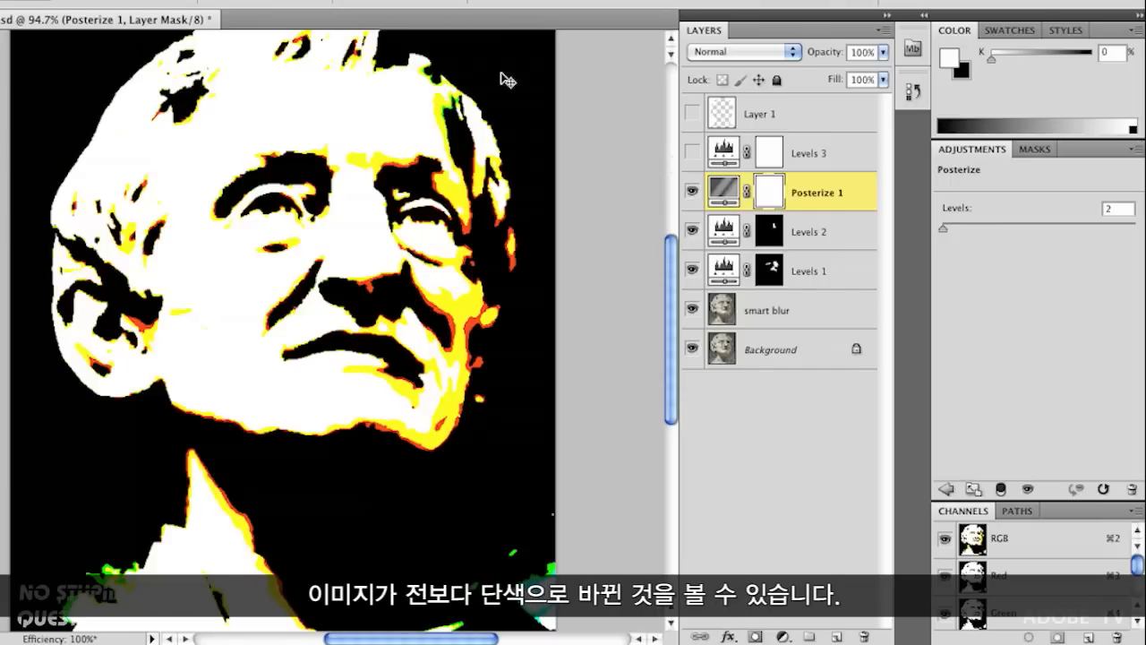
Step: Show and select Layer 1, and brush white over the black edge beside the statue's jaw
{"action": "left_click", "coordinate": [686, 113]}
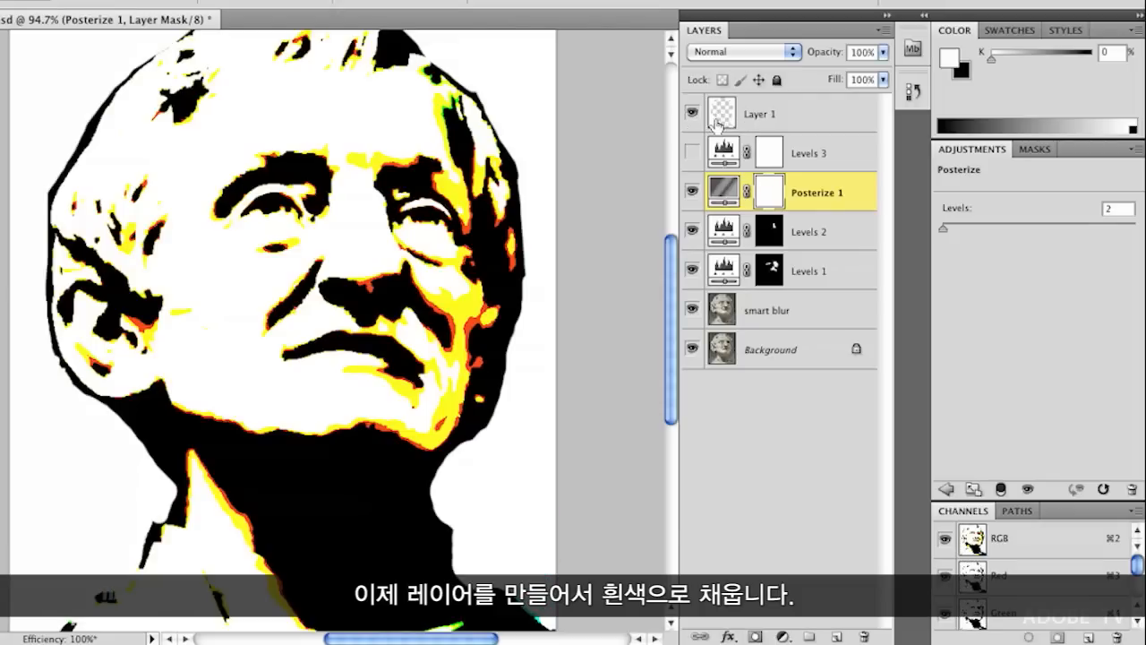
{"action": "left_click", "coordinate": [719, 123]}
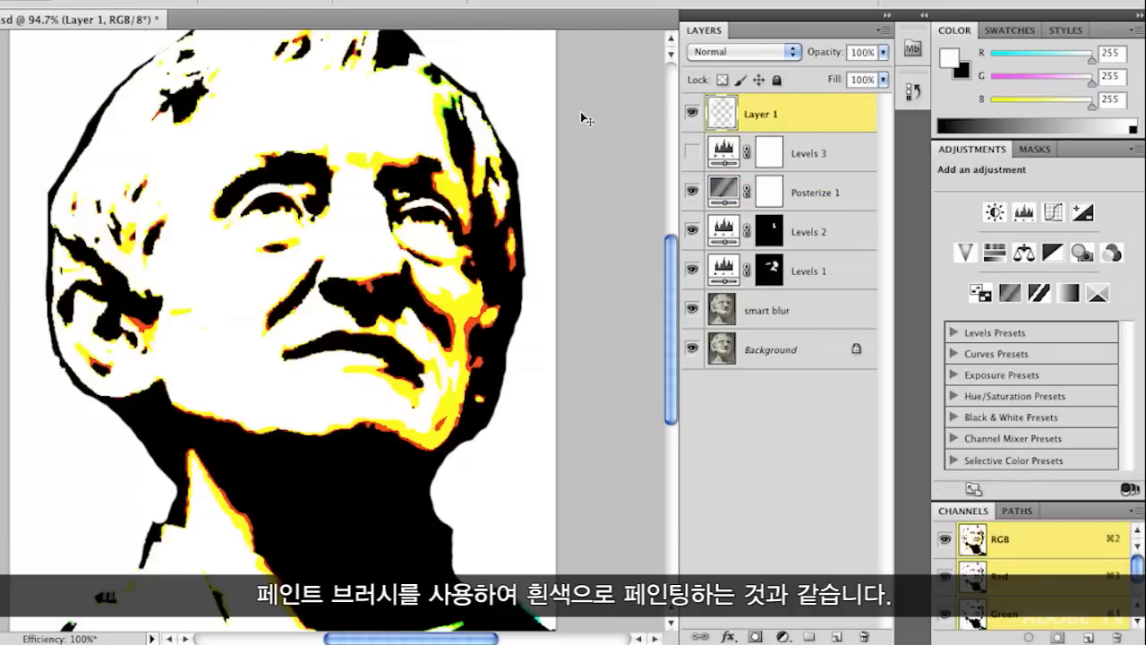
{"action": "key", "text": "b"}
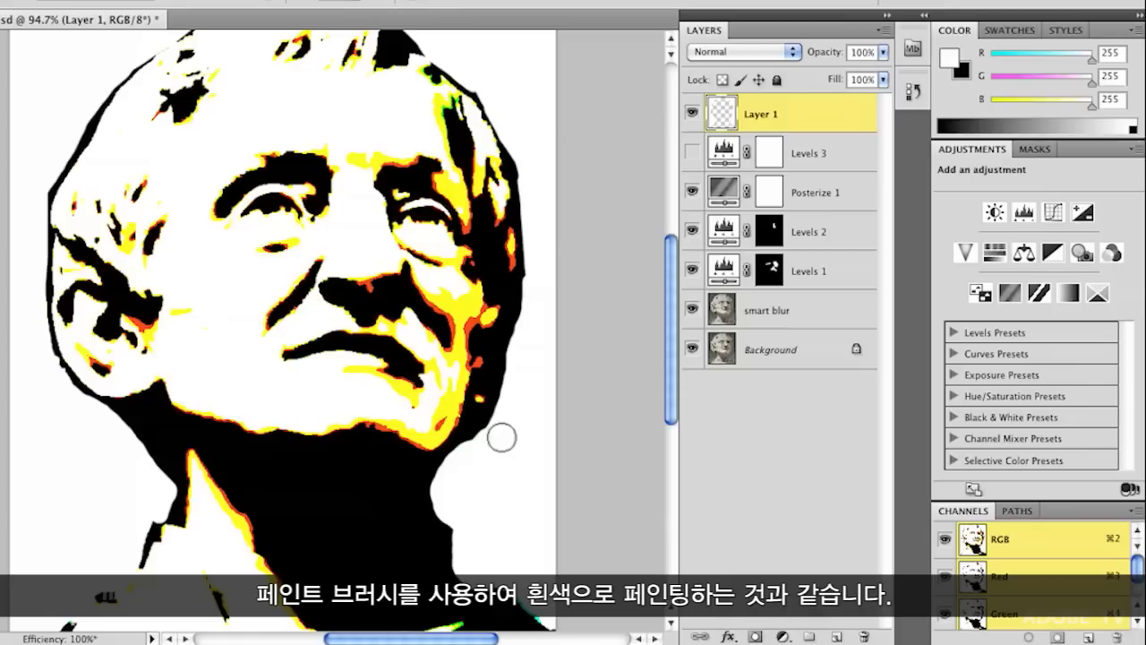
{"action": "mouse_move", "coordinate": [492, 429]}
{"action": "left_mouse_down"}
{"action": "mouse_move", "coordinate": [521, 333]}
{"action": "mouse_move", "coordinate": [504, 418]}
{"action": "mouse_move", "coordinate": [487, 445]}
{"action": "mouse_move", "coordinate": [468, 448]}
{"action": "left_mouse_up"}
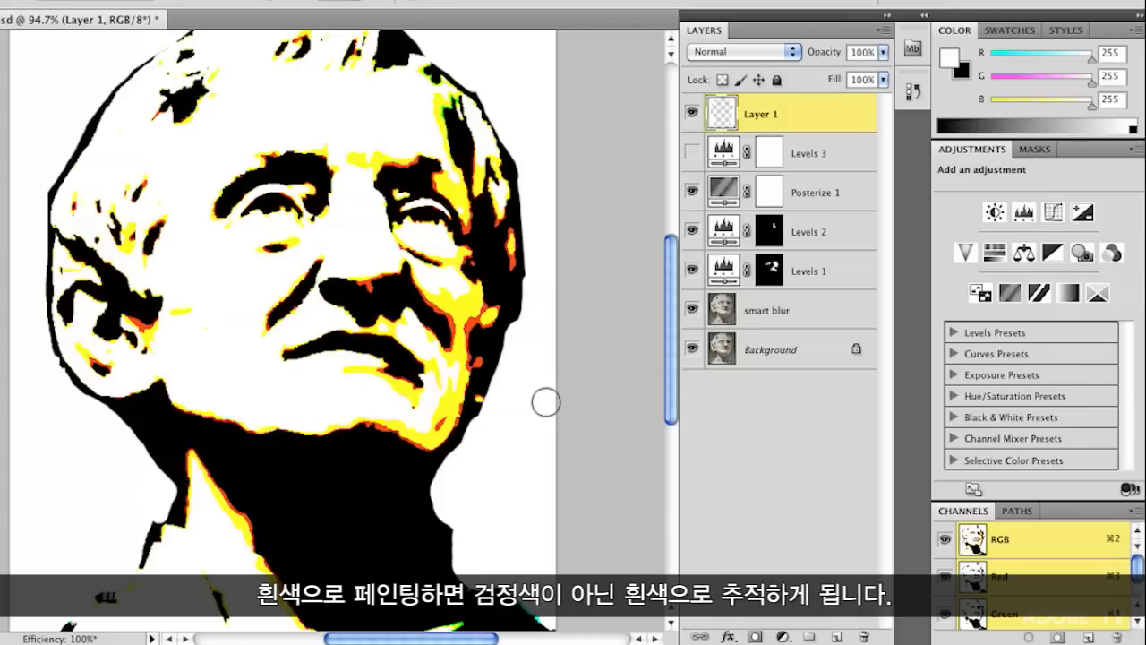
Step: Turn on and select the Levels 3 adjustment layer, and hide Layer 1 to view its effect on the whole image
{"action": "left_click", "coordinate": [690, 154]}
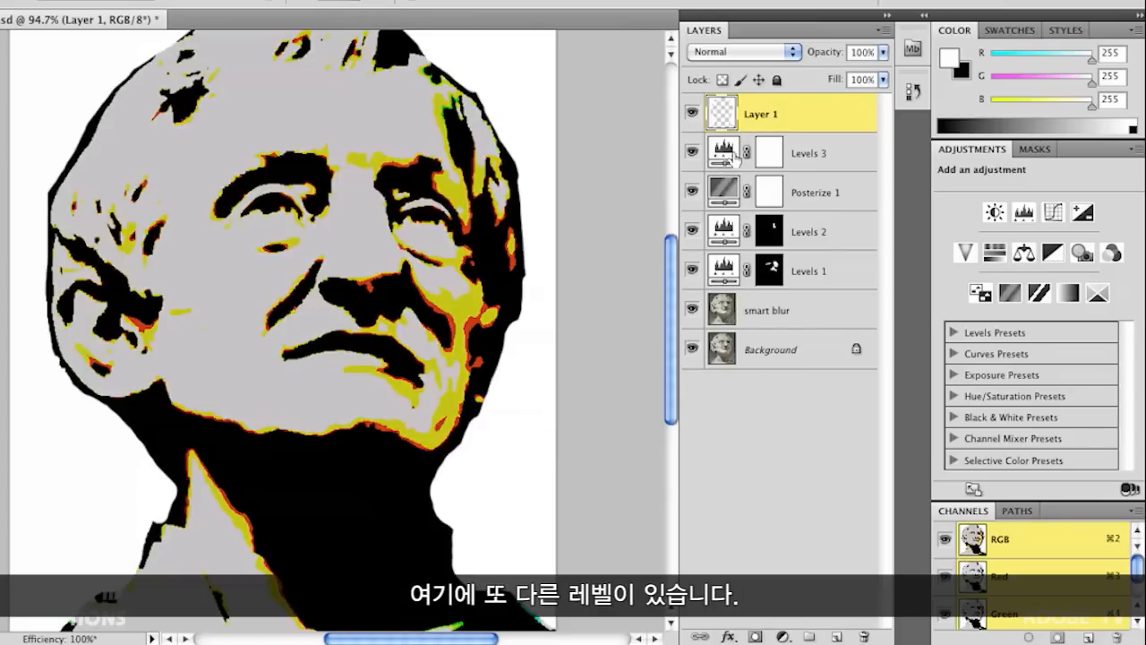
{"action": "left_click", "coordinate": [724, 154]}
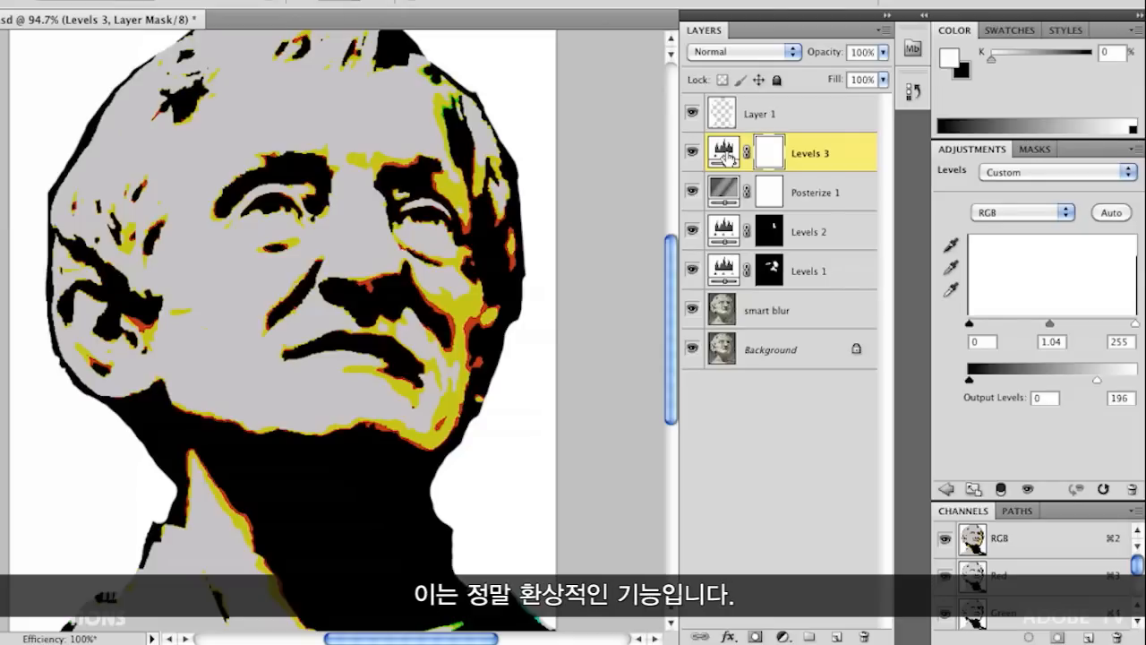
{"action": "left_click", "coordinate": [692, 114]}
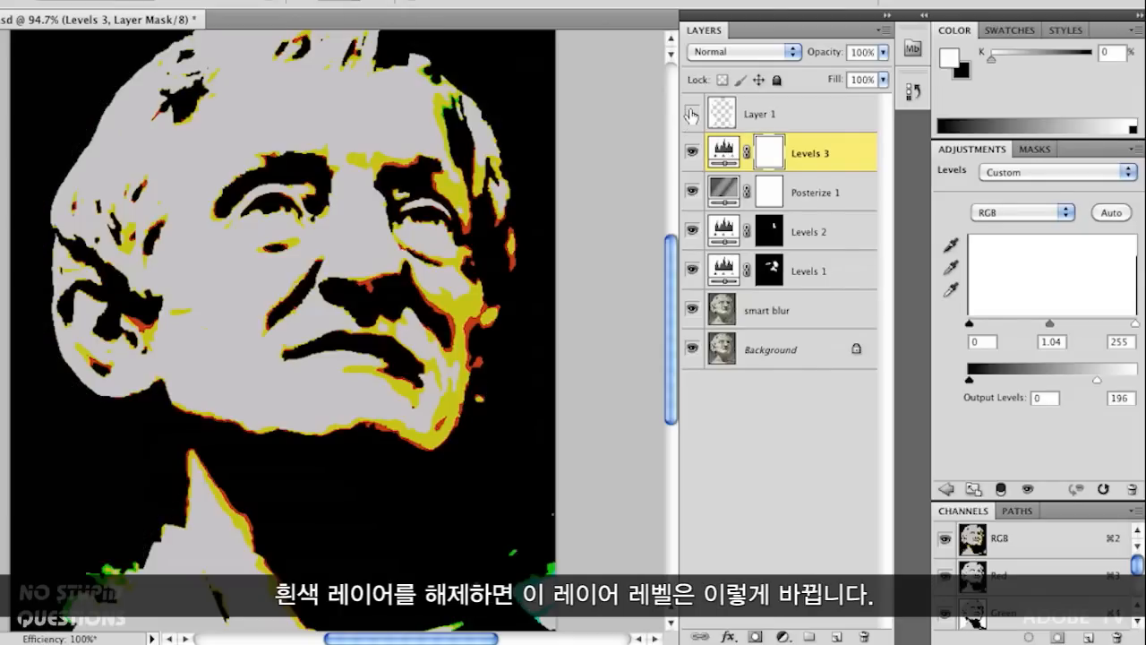
{"action": "left_click", "coordinate": [723, 154]}
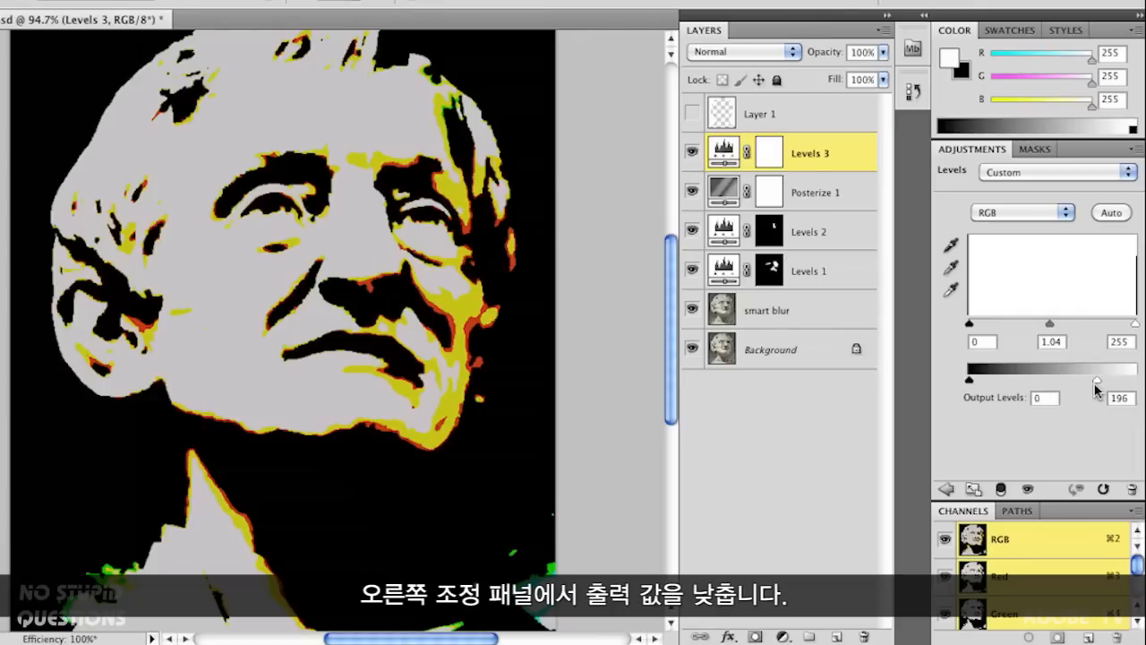
Step: Lower the white output level of the Levels 3 adjustment to 187 and make Layer 1 visible
{"action": "mouse_move", "coordinate": [1099, 385]}
{"action": "left_mouse_down"}
{"action": "mouse_move", "coordinate": [1120, 385]}
{"action": "mouse_move", "coordinate": [1092, 385]}
{"action": "left_mouse_up"}
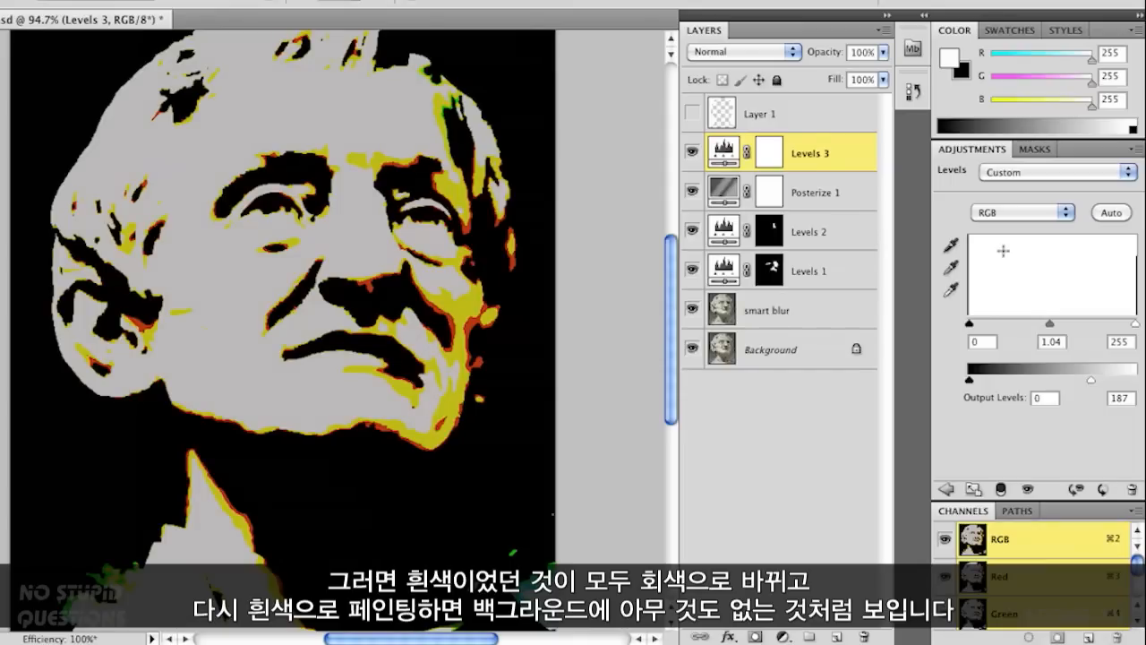
{"action": "left_click", "coordinate": [691, 113]}
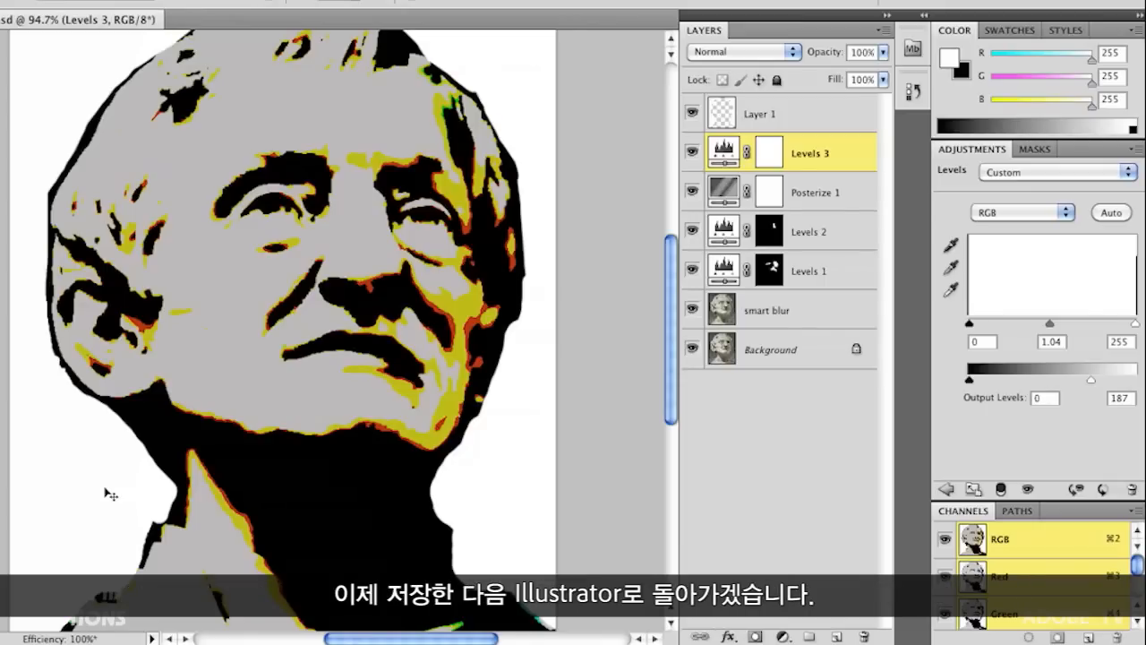
Step: Switch to Illustrator and update the modified linked statue image
{"action": "key", "text": "super+Tab"}
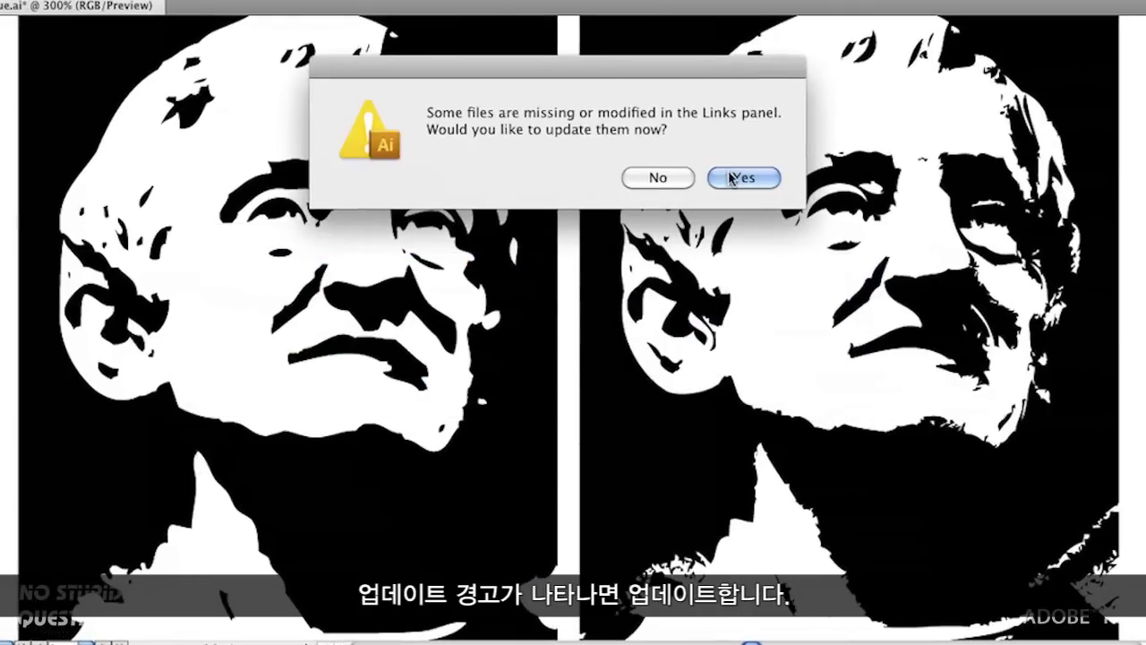
{"action": "left_click", "coordinate": [754, 178]}
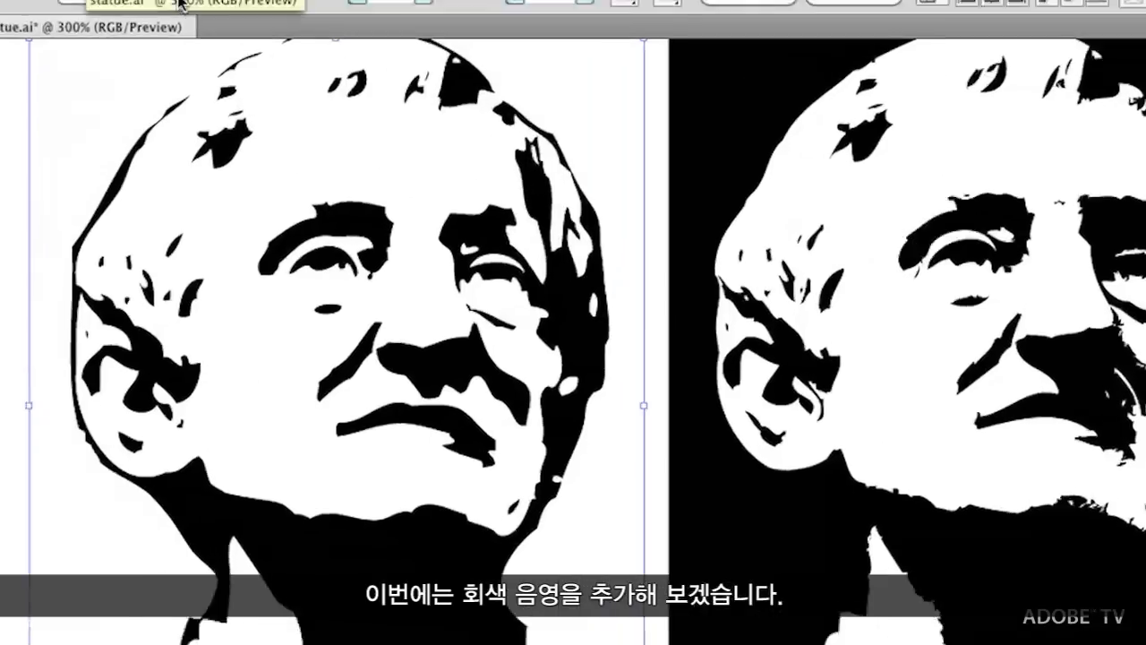
Step: Apply the Grayscale tracing preset to the statue trace and limit it to a maximum of 4 colors
{"action": "left_click", "coordinate": [262, 45]}
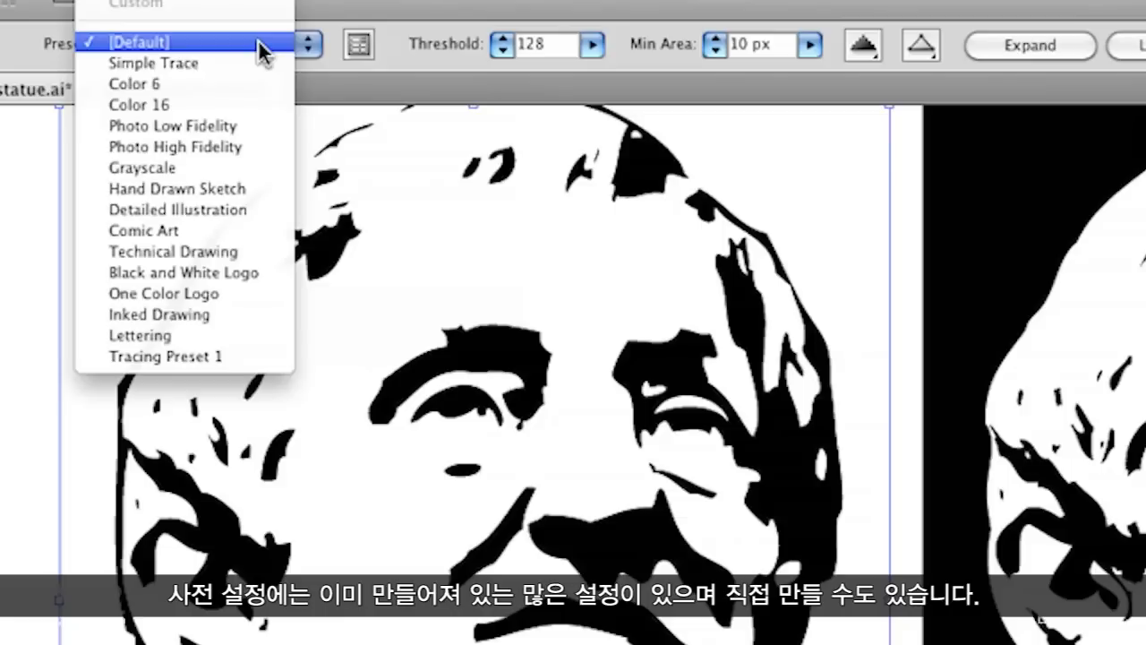
{"action": "left_click", "coordinate": [181, 167]}
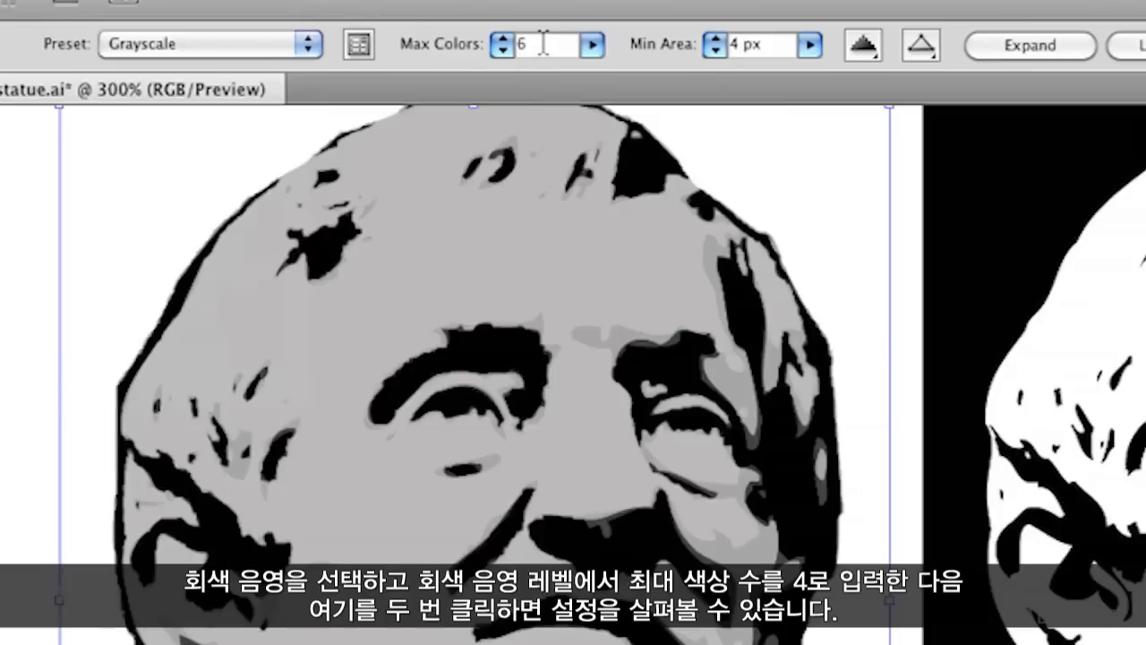
{"action": "double_click", "coordinate": [521, 43]}
{"action": "type", "text": "4"}
{"action": "key", "text": "Tab"}
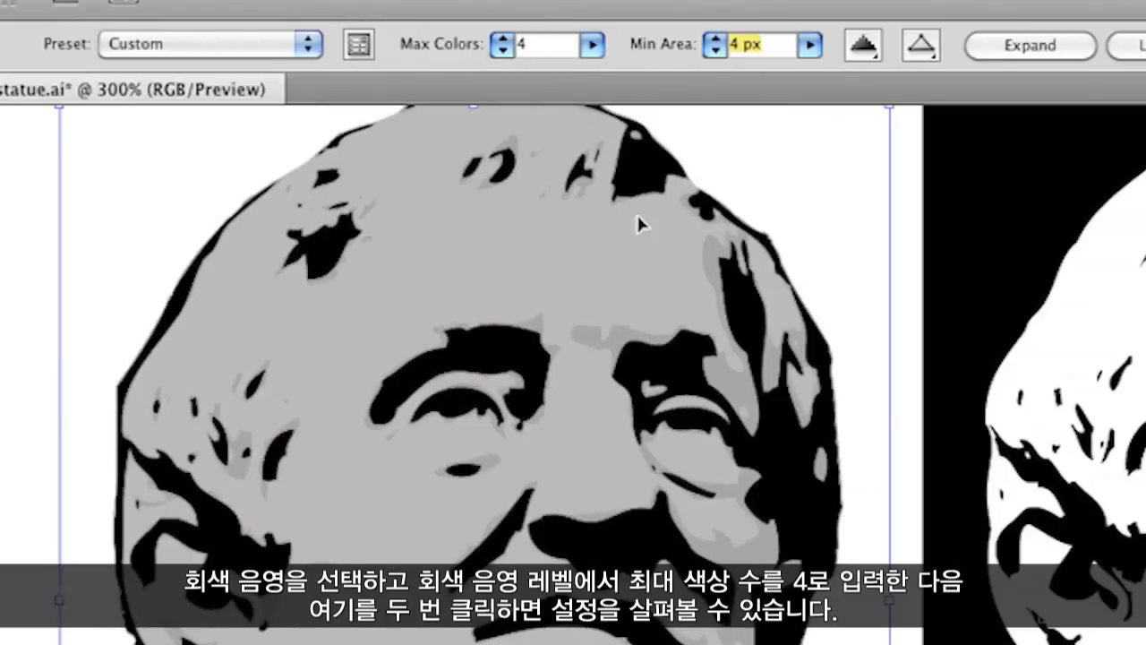
Step: Enable Ignore White in the statue's tracing options and run the trace
{"action": "left_click", "coordinate": [358, 47]}
{"action": "left_click", "coordinate": [359, 47]}
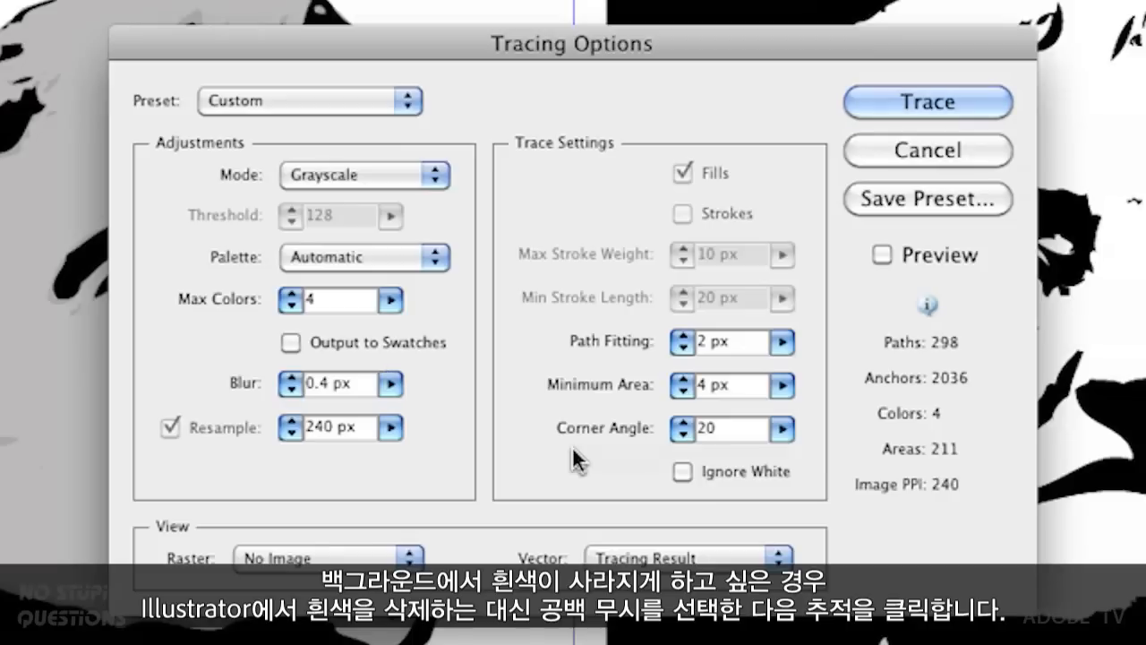
{"action": "left_click", "coordinate": [680, 473]}
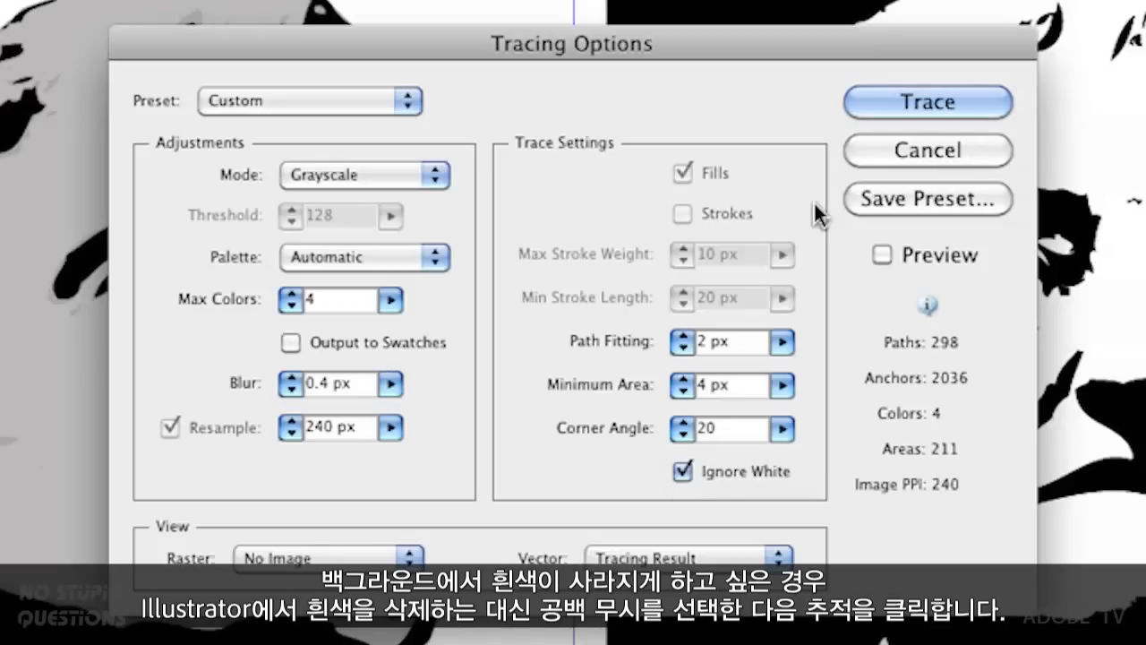
{"action": "left_click", "coordinate": [867, 106]}
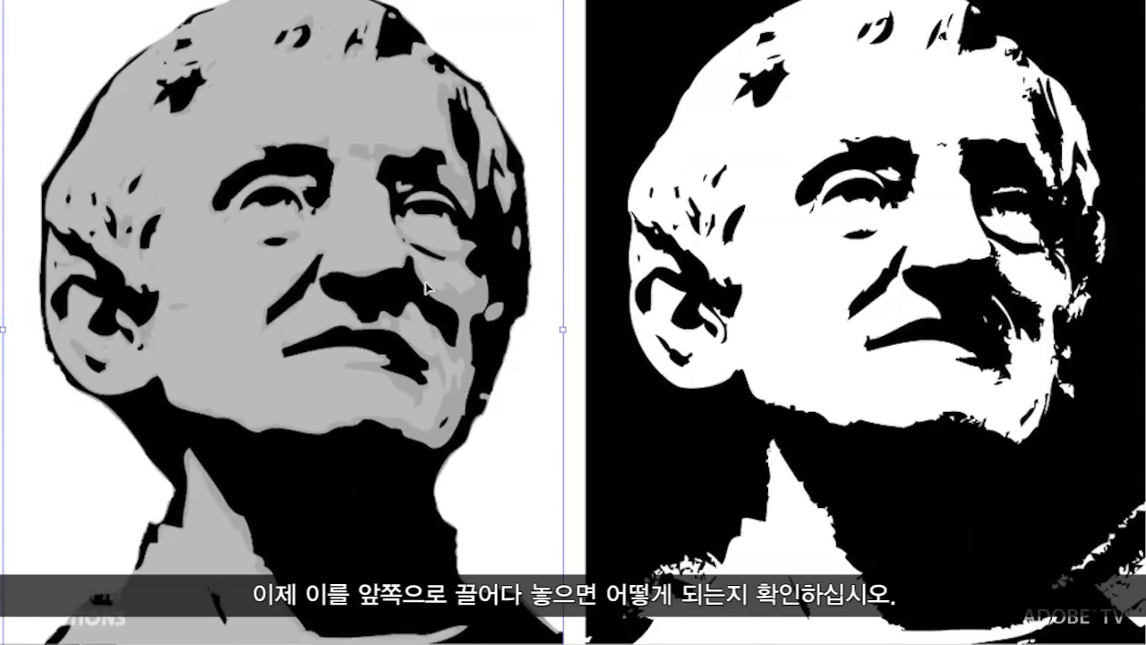
Step: Move the grayscale statue trace so it overlaps the black-and-white trace, and deselect it
{"action": "mouse_move", "coordinate": [439, 289]}
{"action": "left_mouse_down"}
{"action": "mouse_move", "coordinate": [825, 342]}
{"action": "mouse_move", "coordinate": [854, 374]}
{"action": "left_mouse_up"}
{"action": "left_click", "coordinate": [263, 336]}
{"action": "left_click_drag", "start_coordinate": [822, 289], "coordinate": [512, 296]}
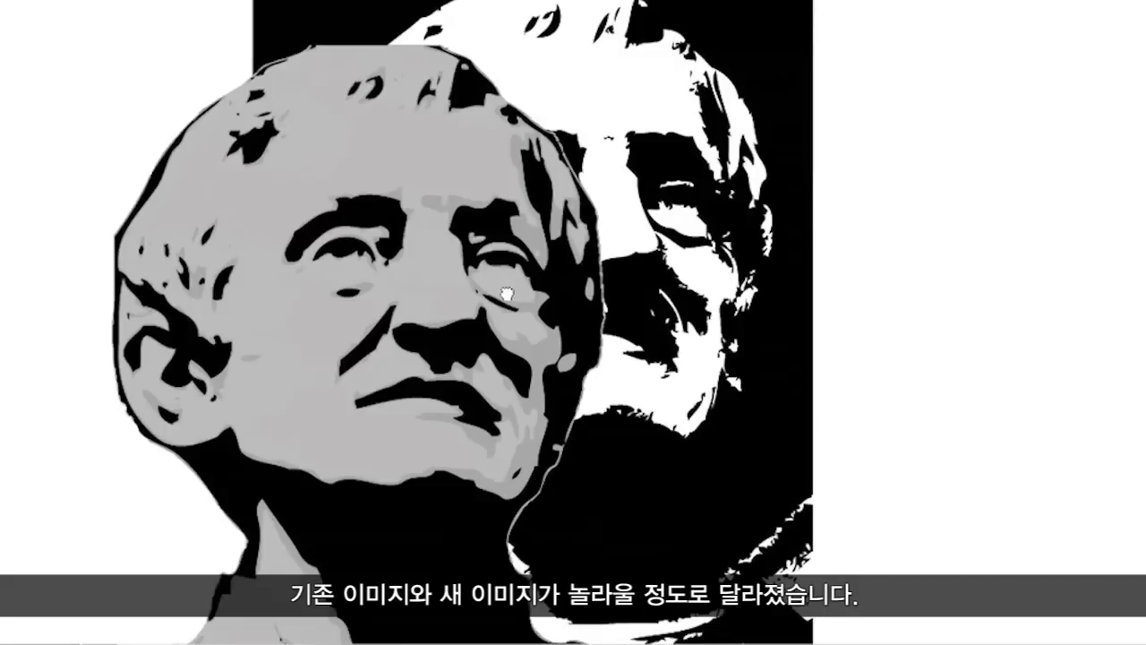